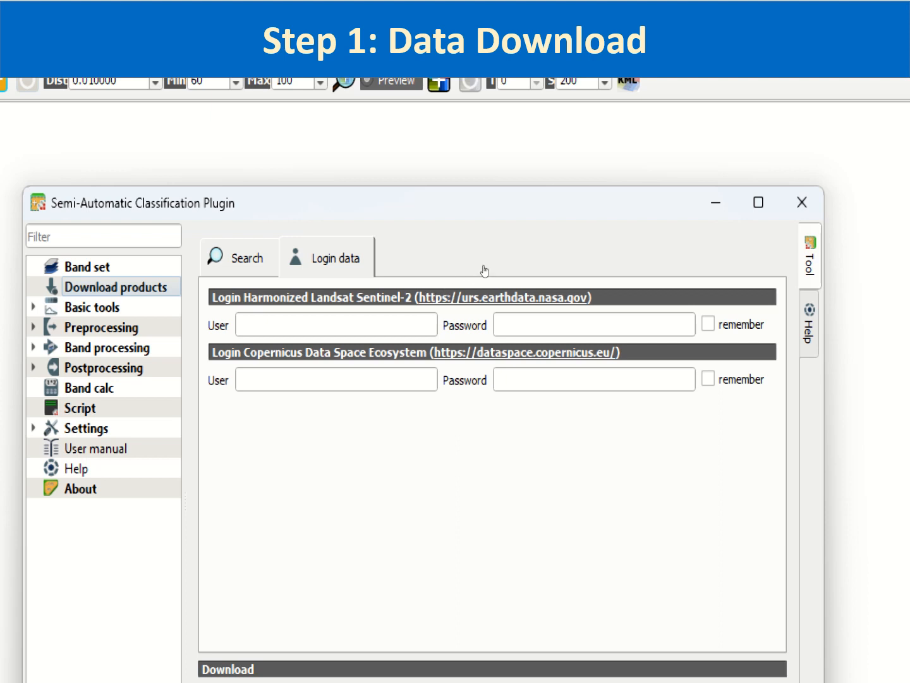
Enter the account e-mail address as the Copernicus Data Space Ecosystem user name in Login data
click(417, 324)
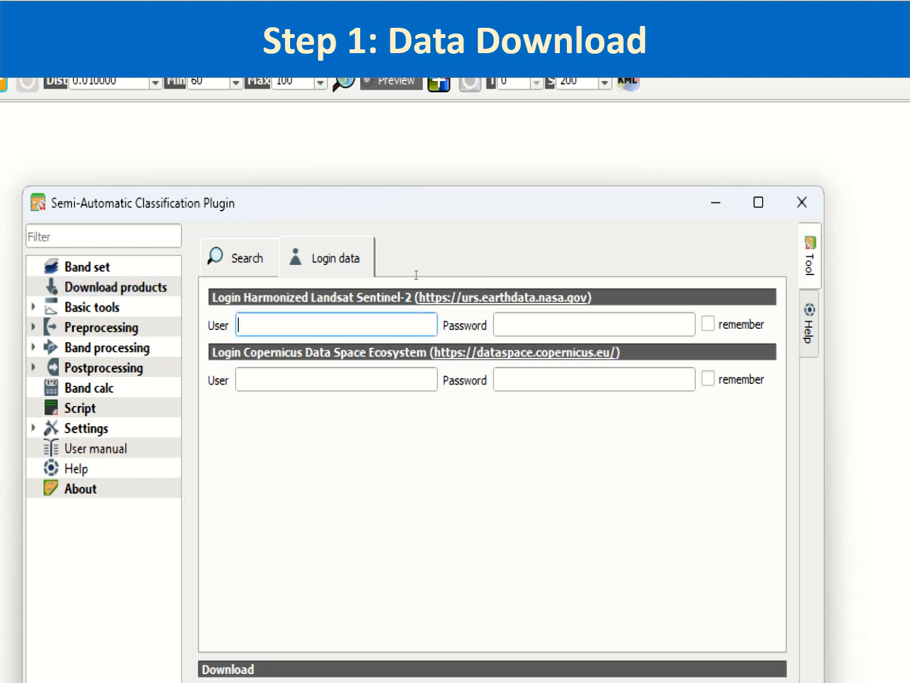
click(406, 379)
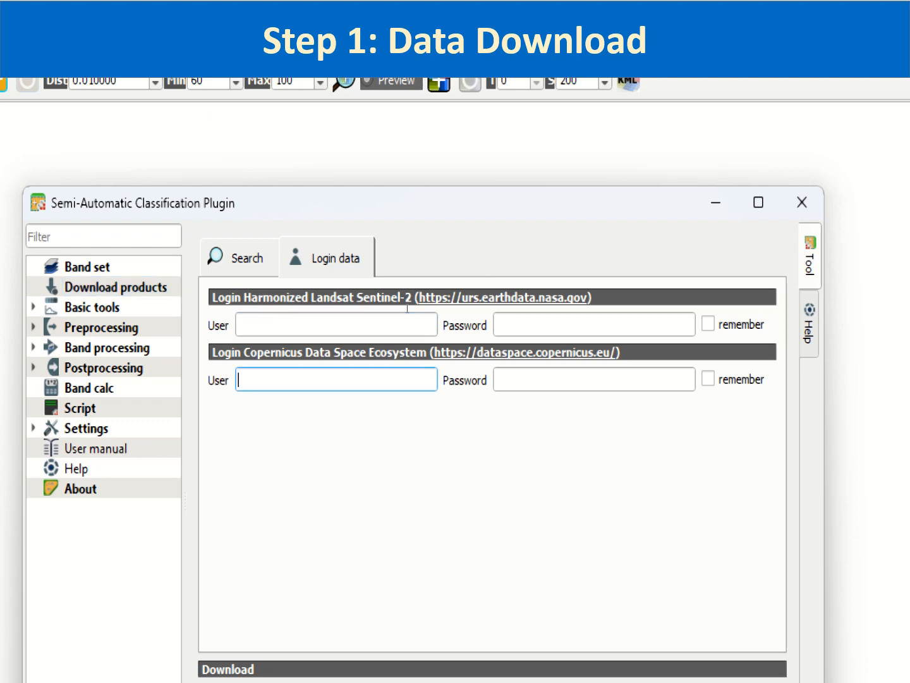
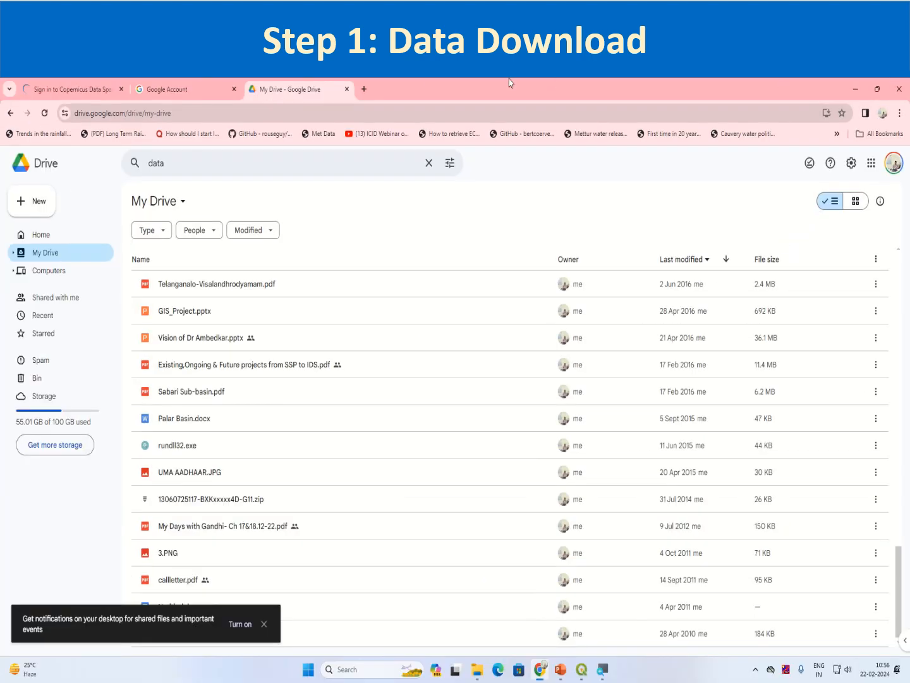
click(168, 89)
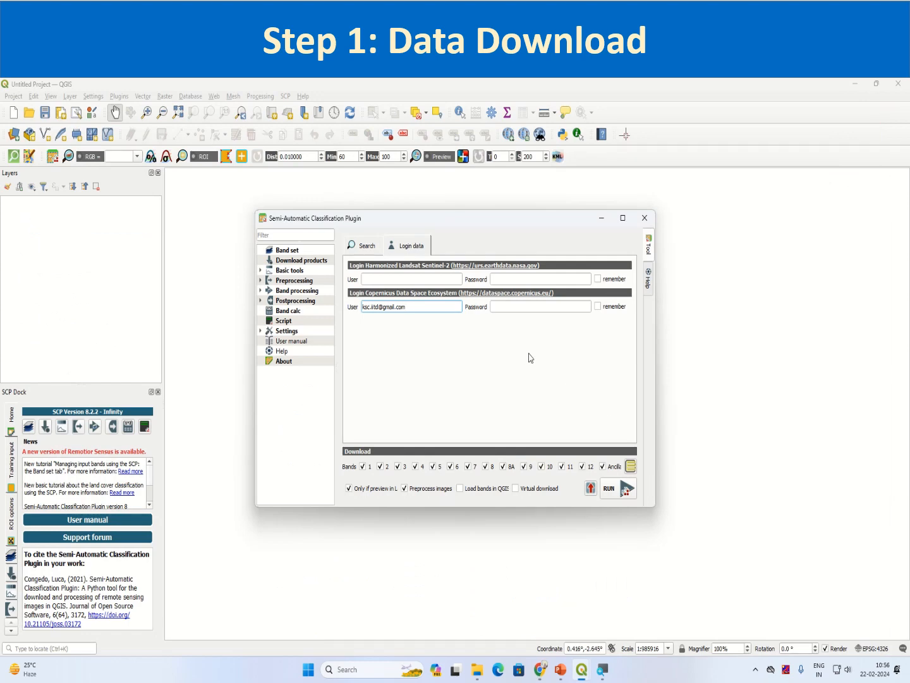
Enter the Copernicus password, set it to be remembered, and accept the unencrypted-storage warning
click(510, 307)
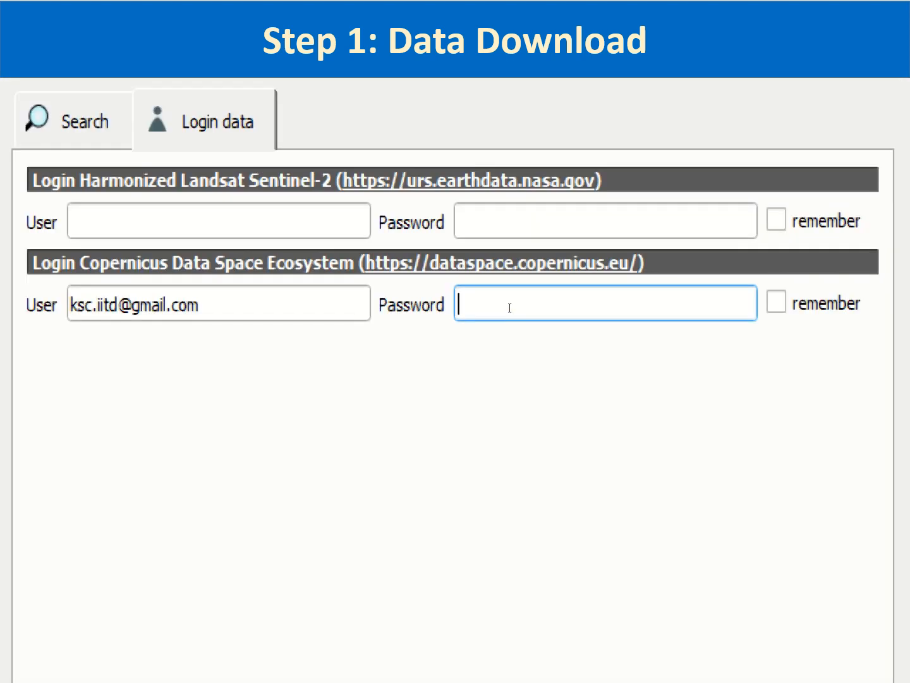
text(••••••••••••)
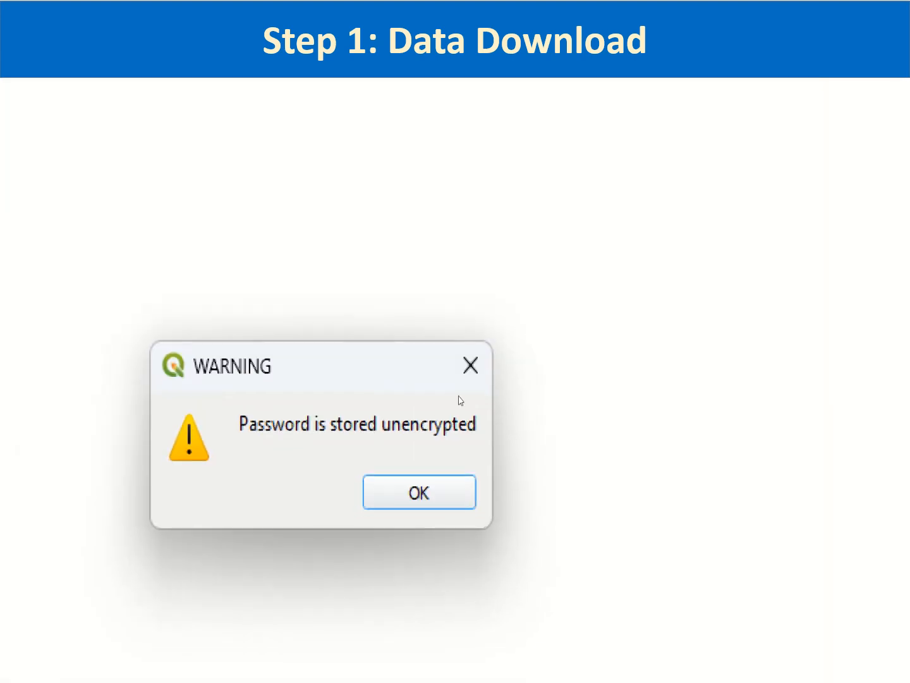
key(Return)
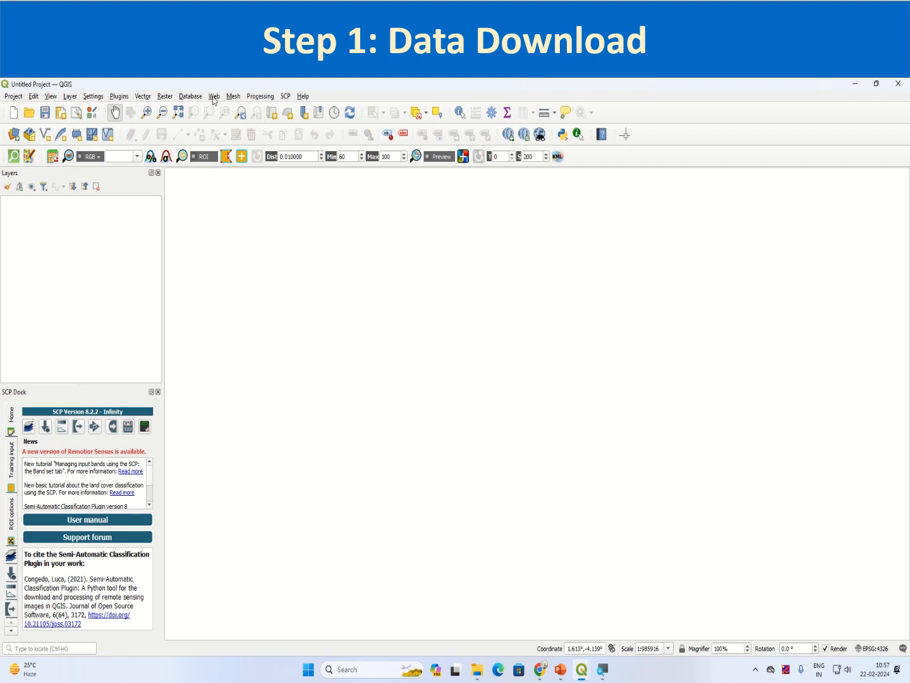
Open SCP Download products on the Sentinel-2 search parameters and add the OpenStreetMap basemap
click(284, 98)
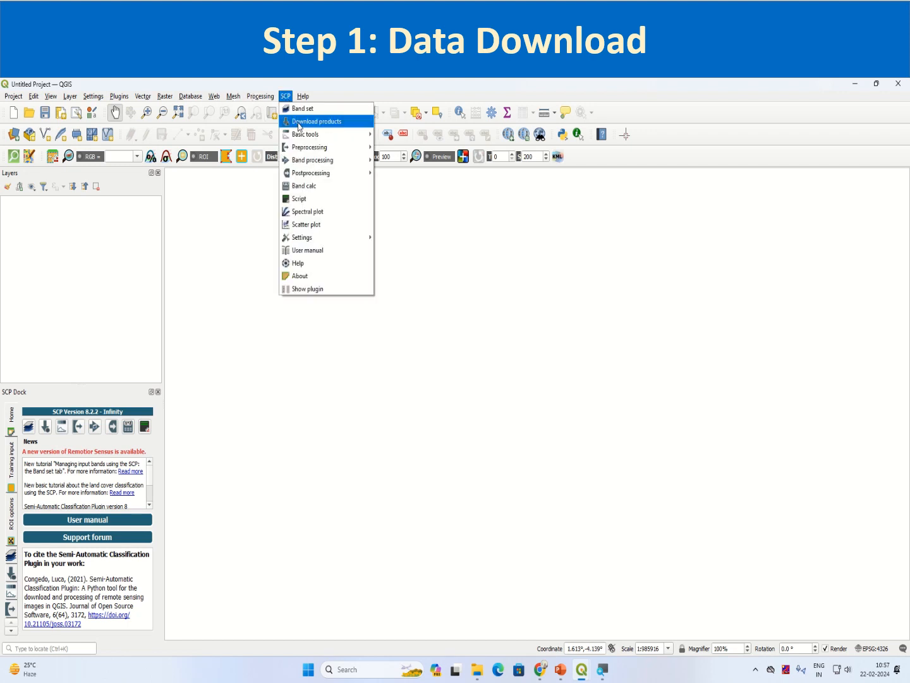
click(310, 122)
click(375, 275)
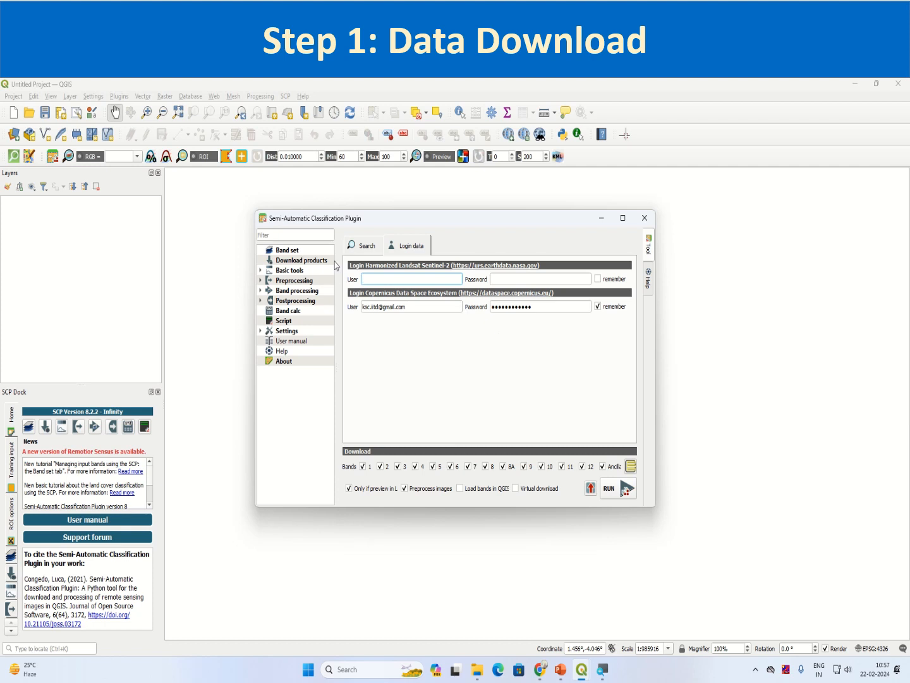
click(363, 254)
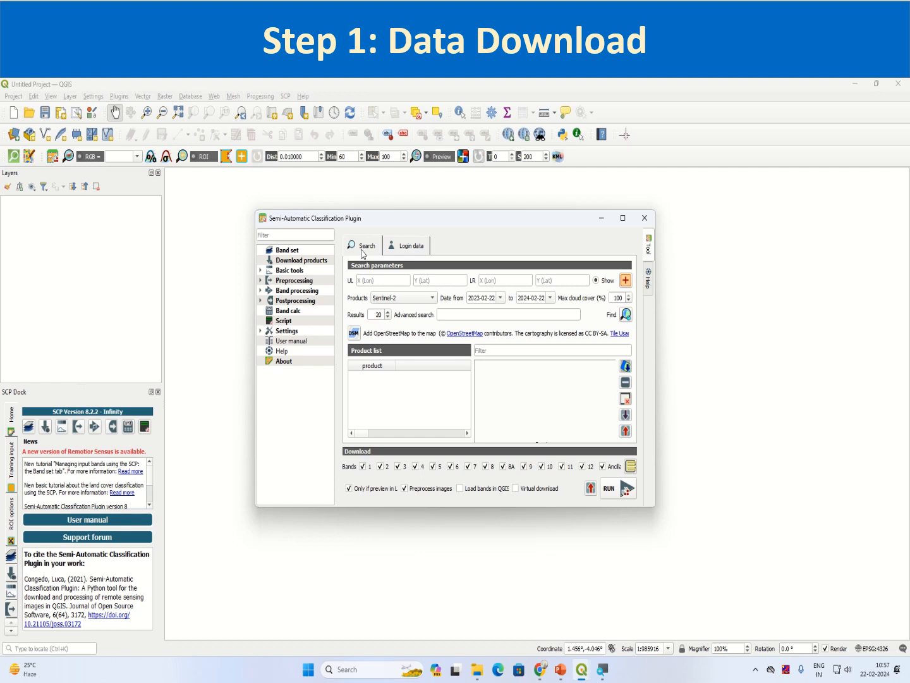
click(405, 246)
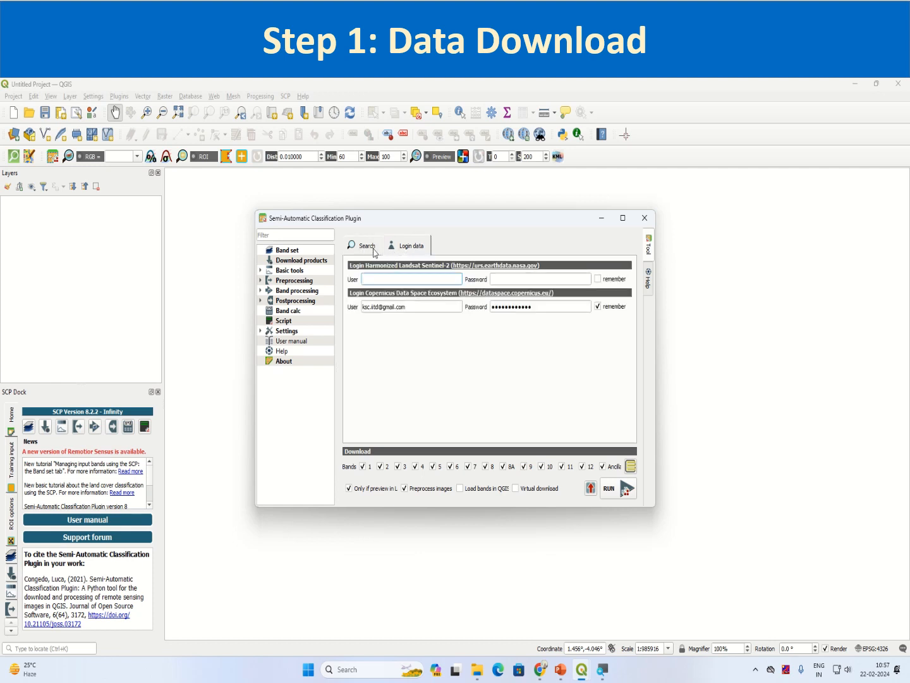
click(378, 249)
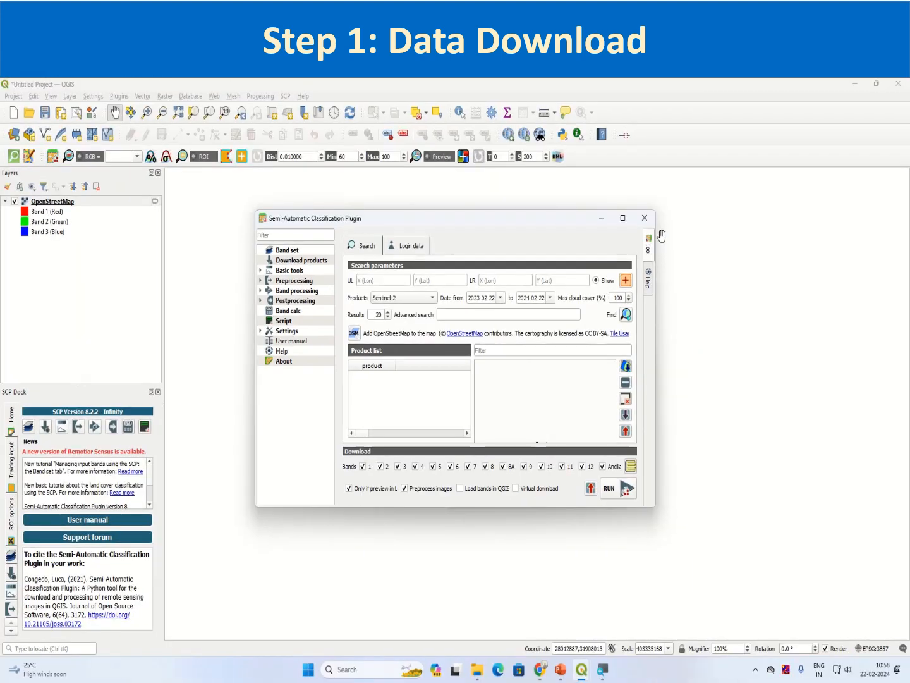
click(604, 219)
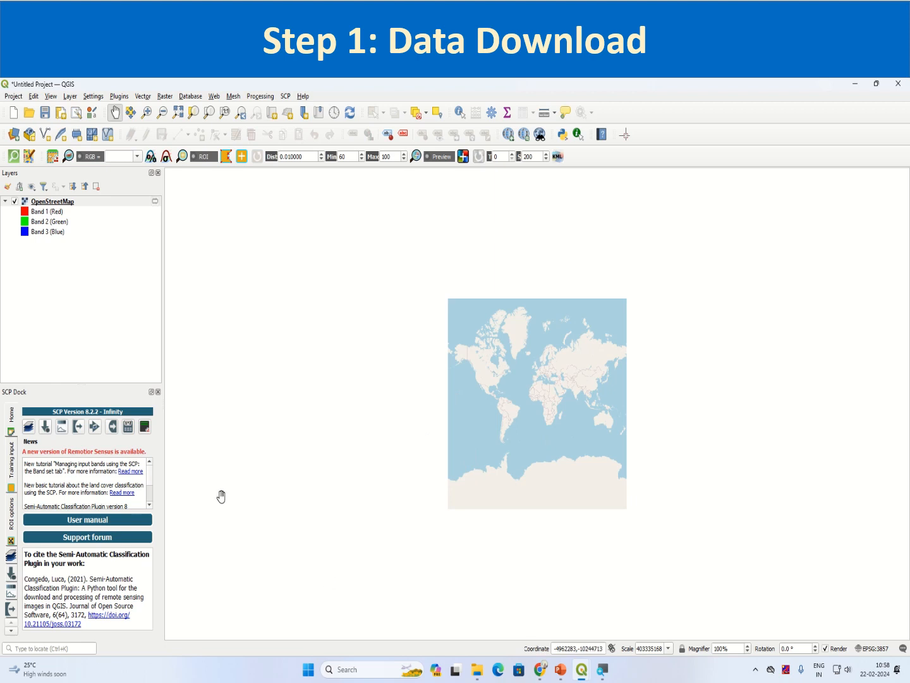
Close the SCP Dock and zoom the OpenStreetMap world view in toward India
click(158, 392)
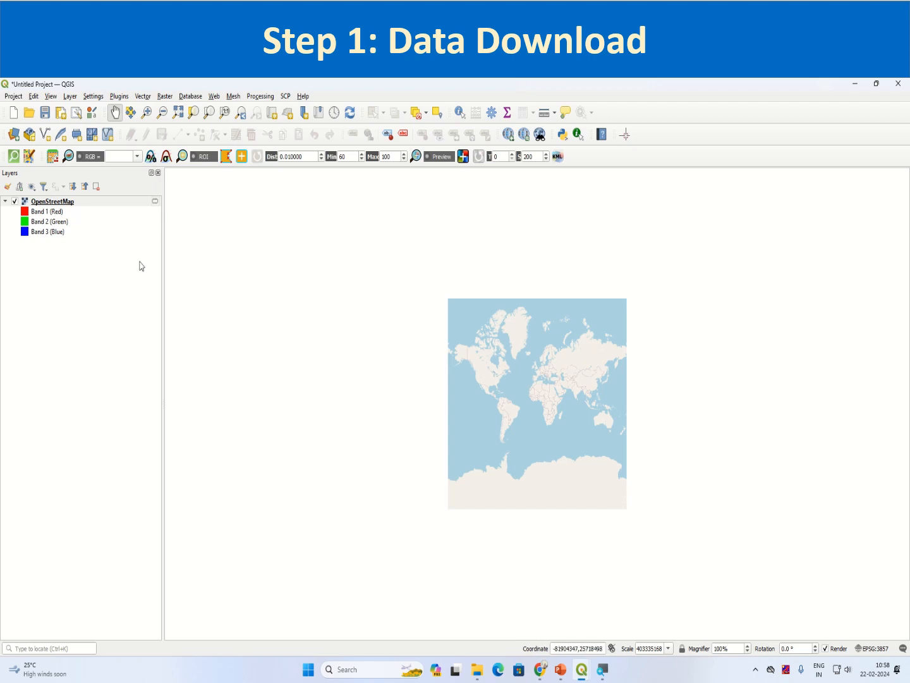
scroll(552, 402, up, 2)
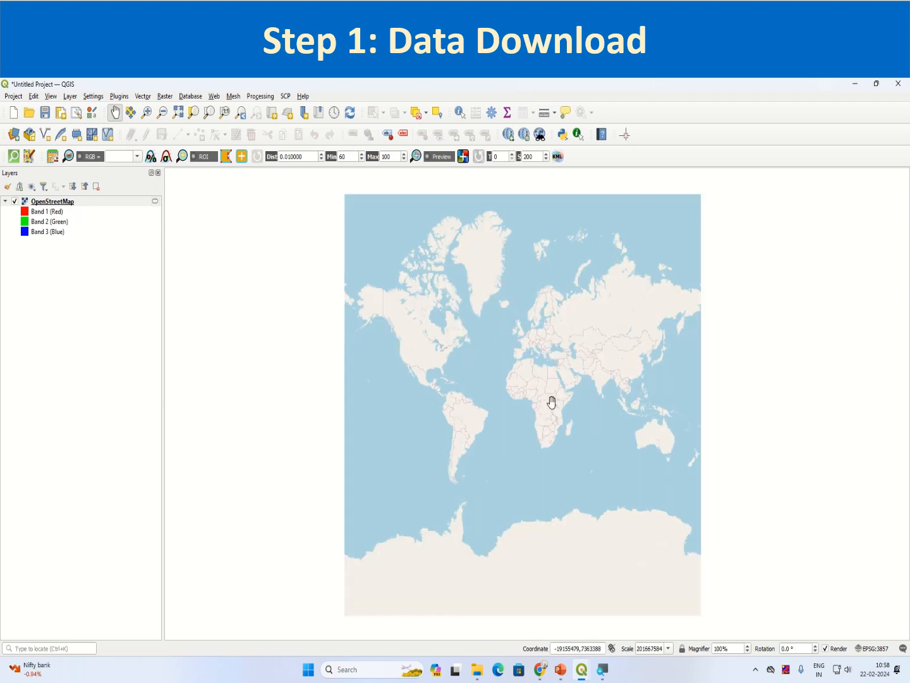
scroll(639, 364, up, 1)
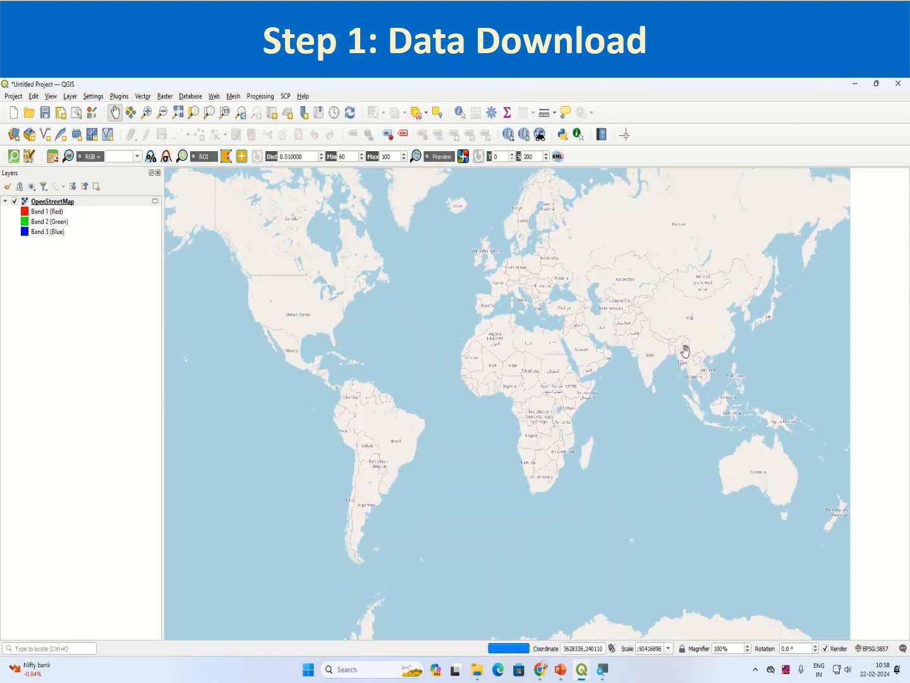
click(651, 373)
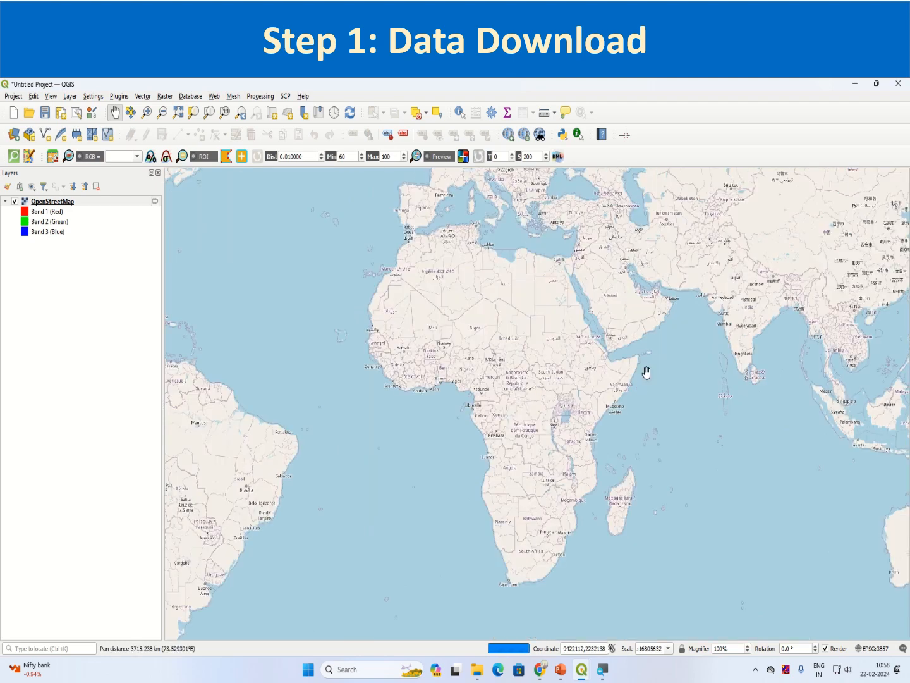
drag(534, 356, 479, 380)
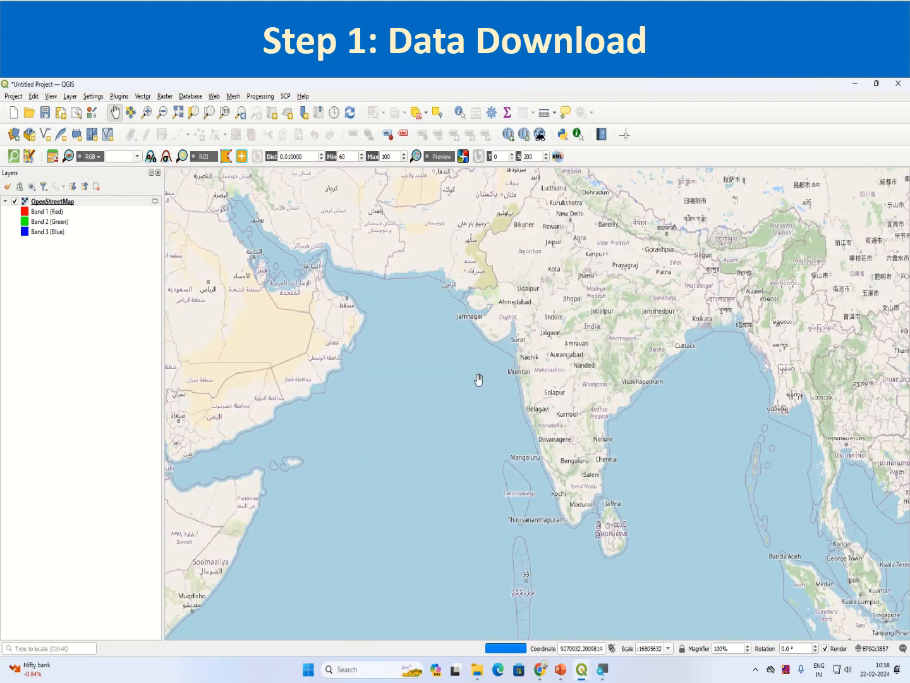
scroll(479, 379, up, 4)
Pan and zoom the map west across India to centre on Pimpri-Chinchwad and Pune
drag(405, 497, 468, 438)
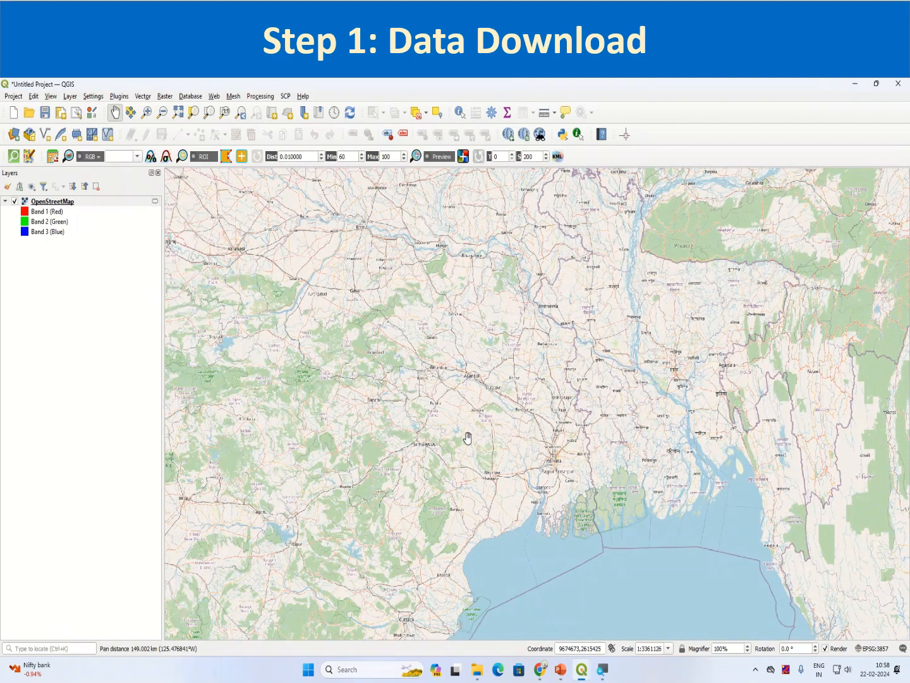
drag(468, 437, 711, 285)
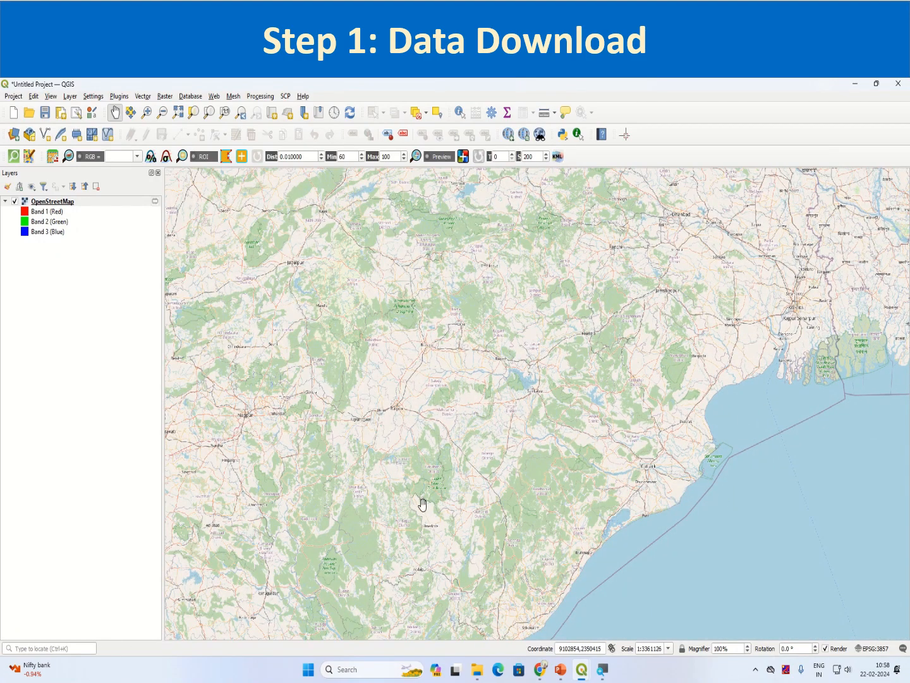
drag(408, 510, 520, 472)
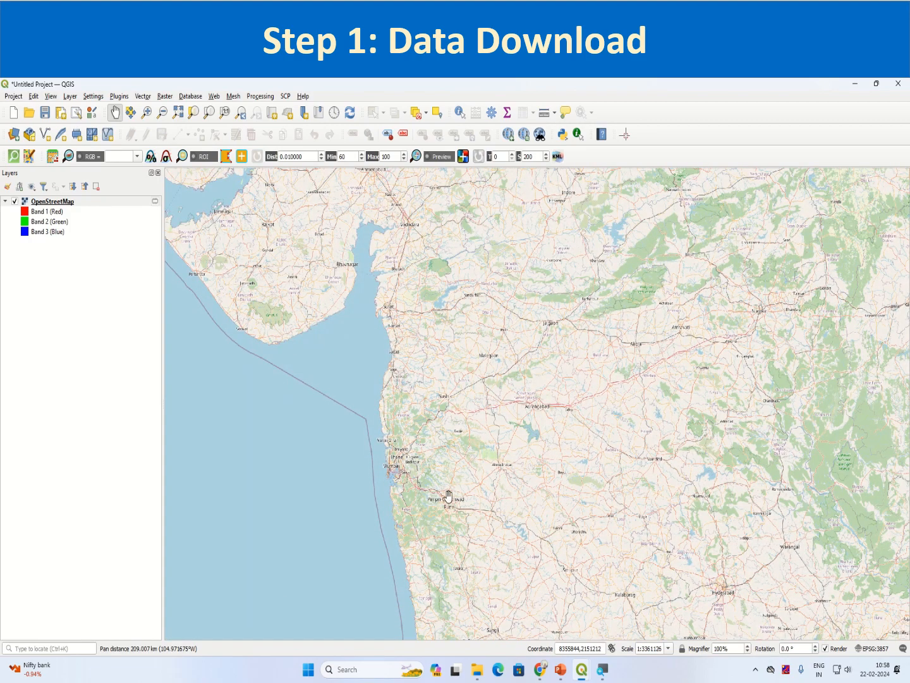
scroll(448, 497, up, 3)
drag(449, 496, 467, 325)
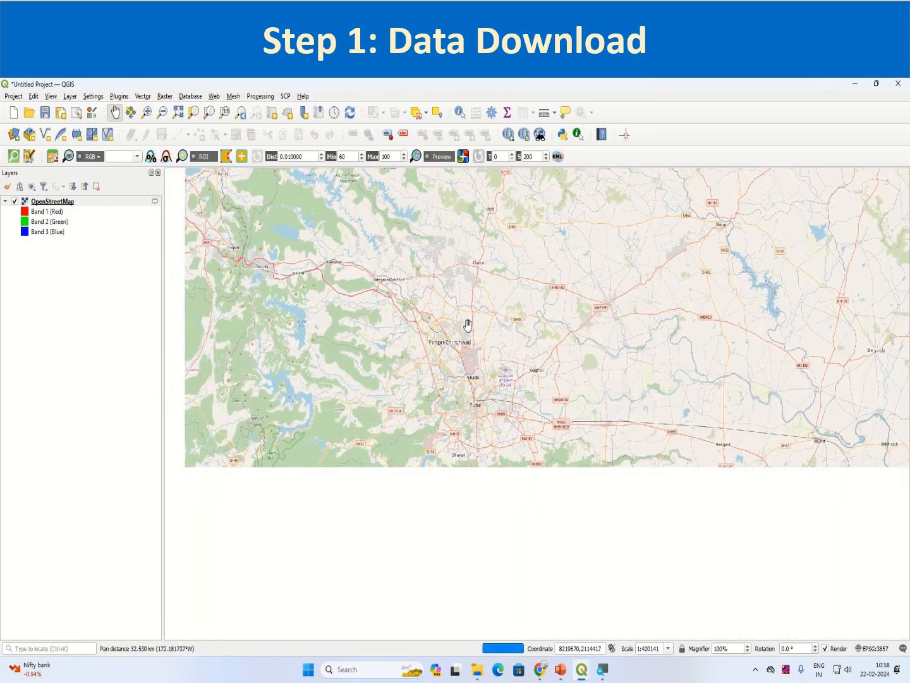
drag(429, 423, 475, 463)
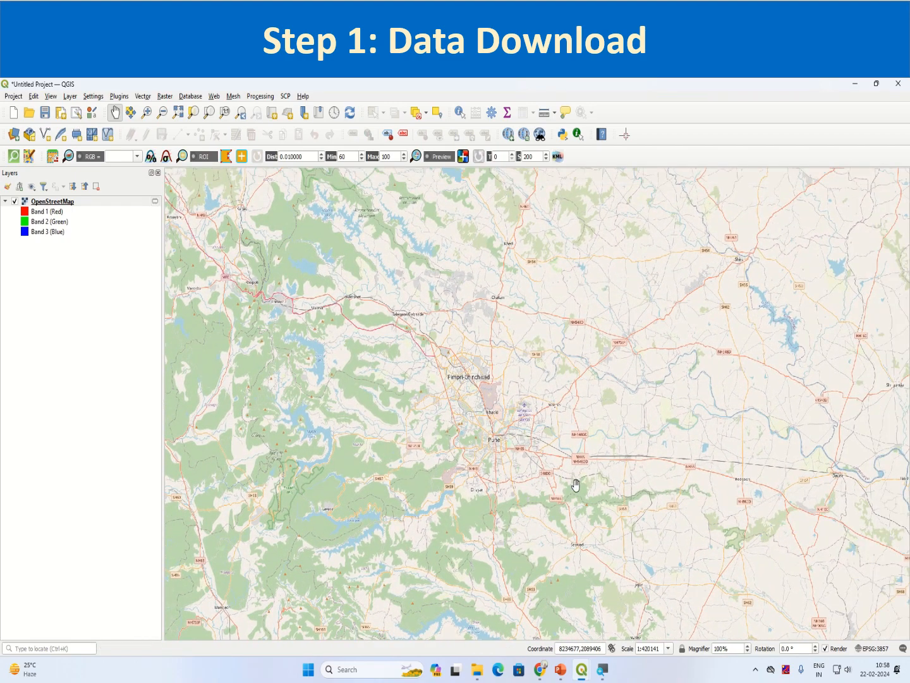
drag(576, 485, 577, 495)
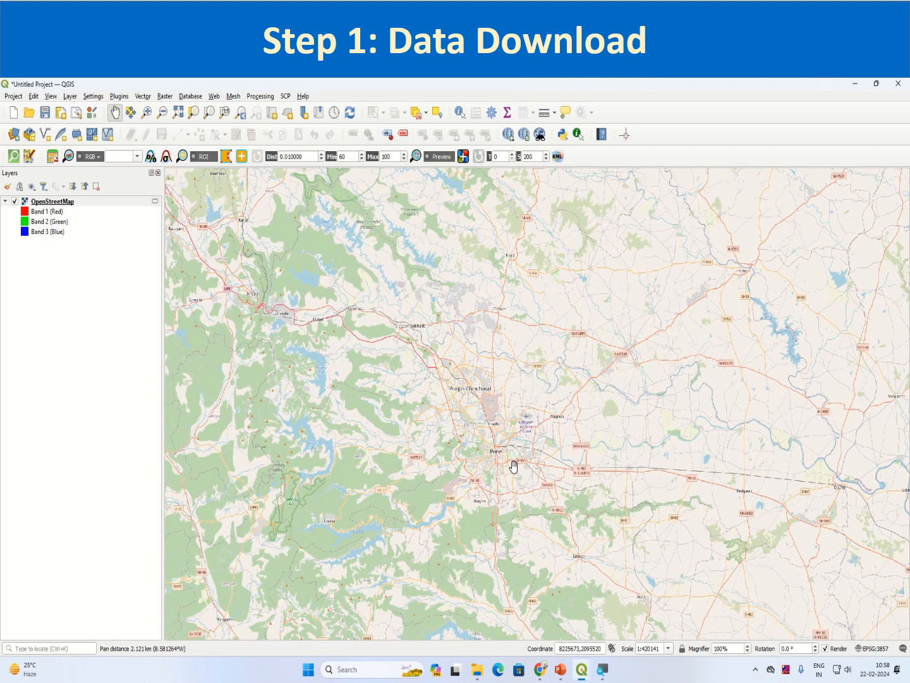
scroll(513, 466, up, 1)
mouse_move(514, 466)
mouse_down()
mouse_move(532, 461)
mouse_move(523, 470)
mouse_up()
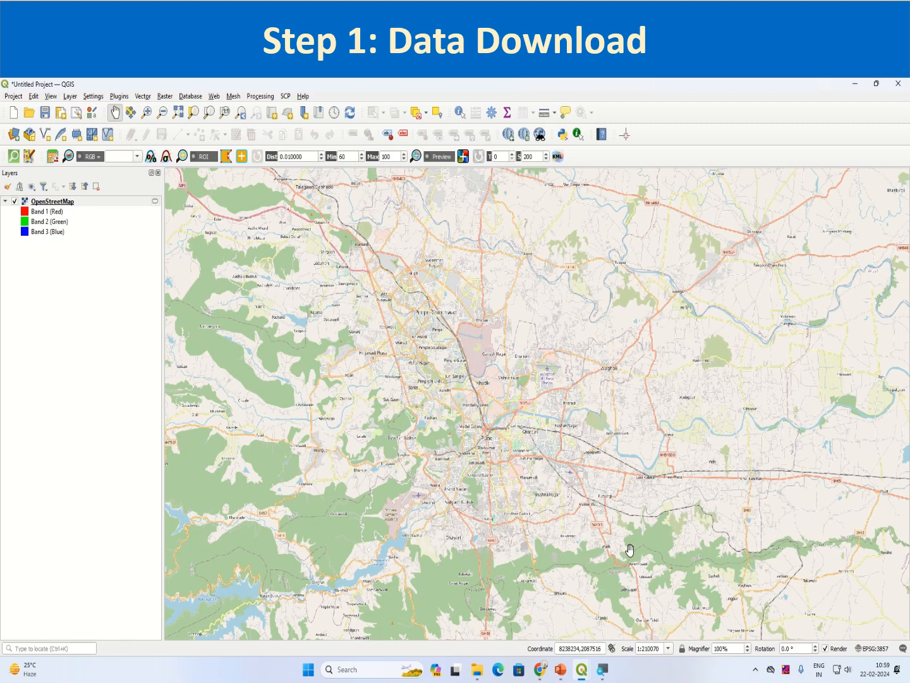
Restore the plugin window, activate Set area in the map (+), and minimize it to expose Pune
mouse_move(583, 668)
click(619, 629)
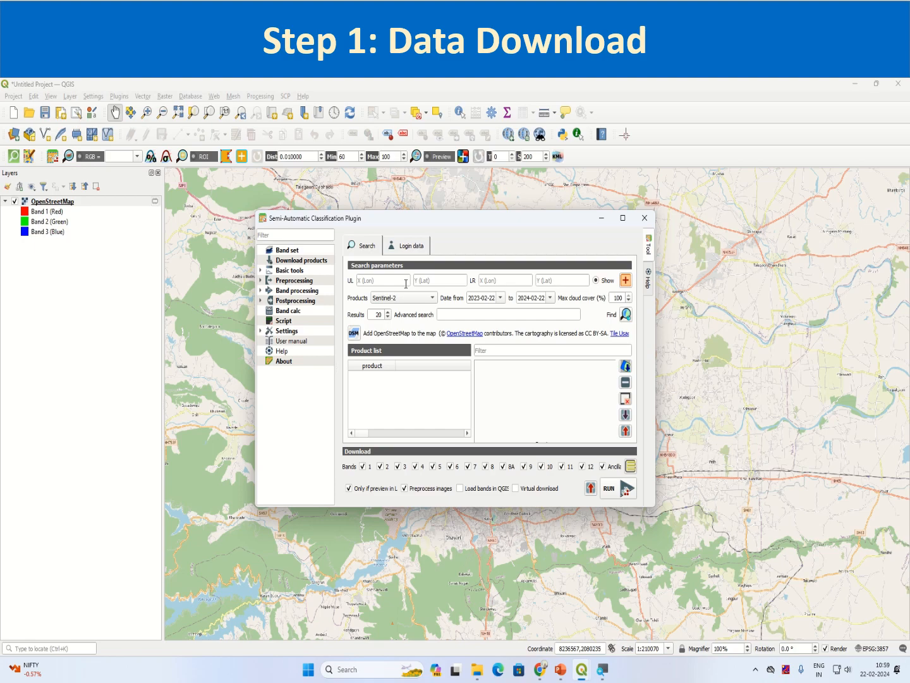
click(626, 281)
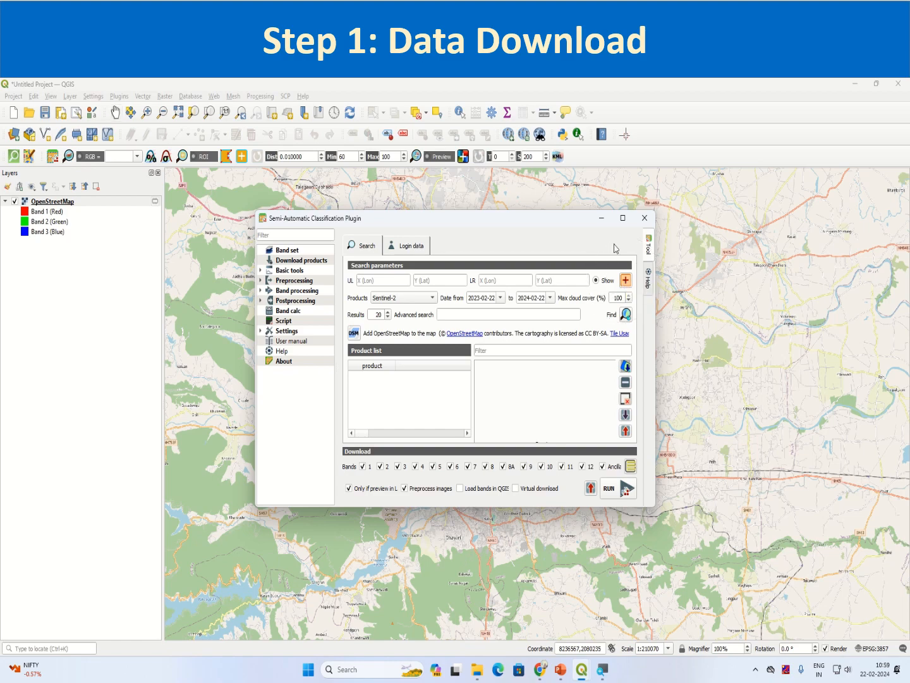
click(603, 219)
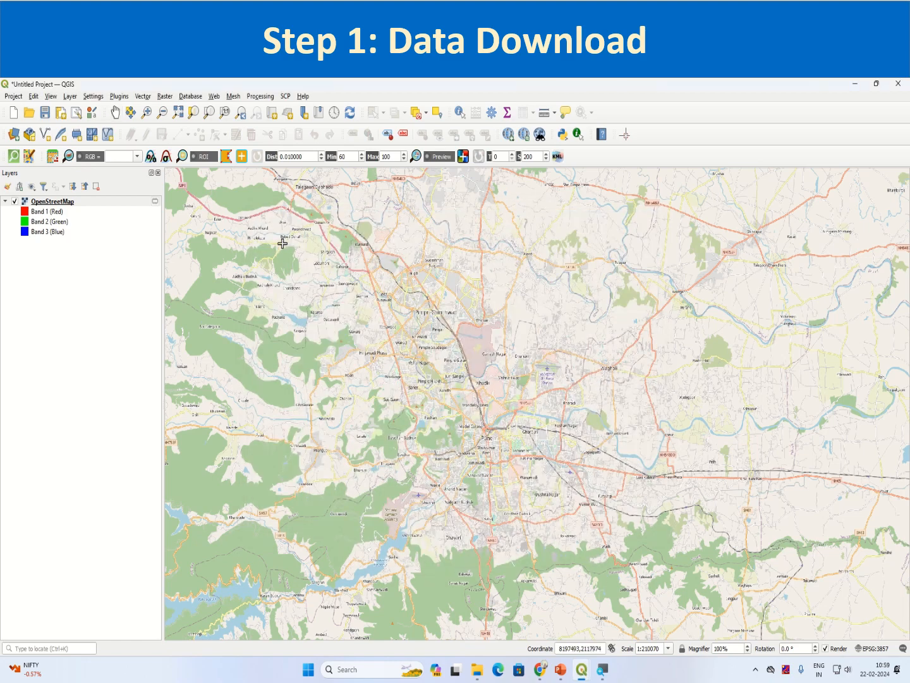
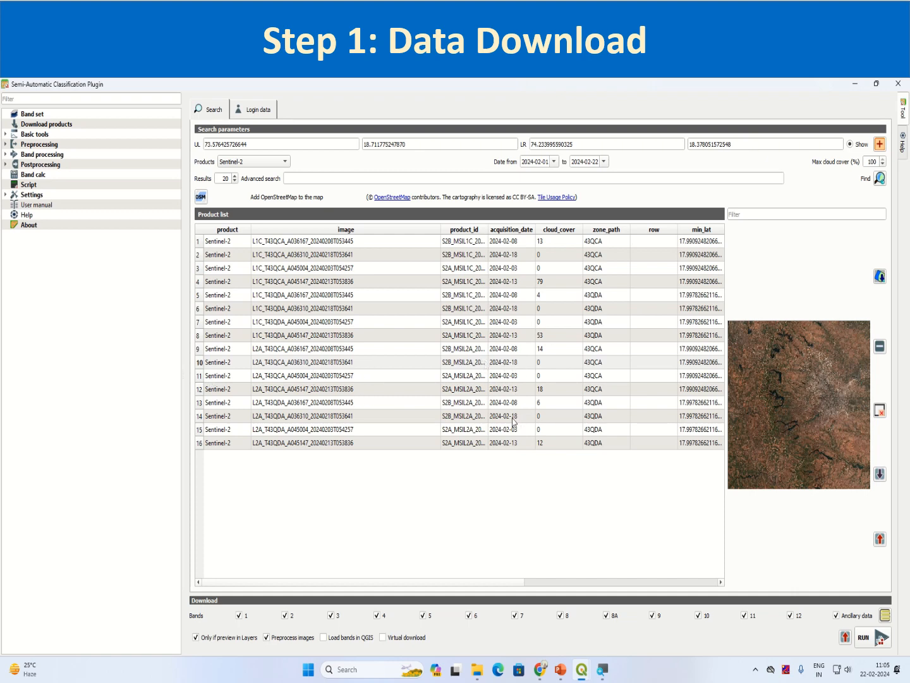
Select the 2024-02-18 L2A T43QCA scene in row 10 and display its preview on the map
click(512, 418)
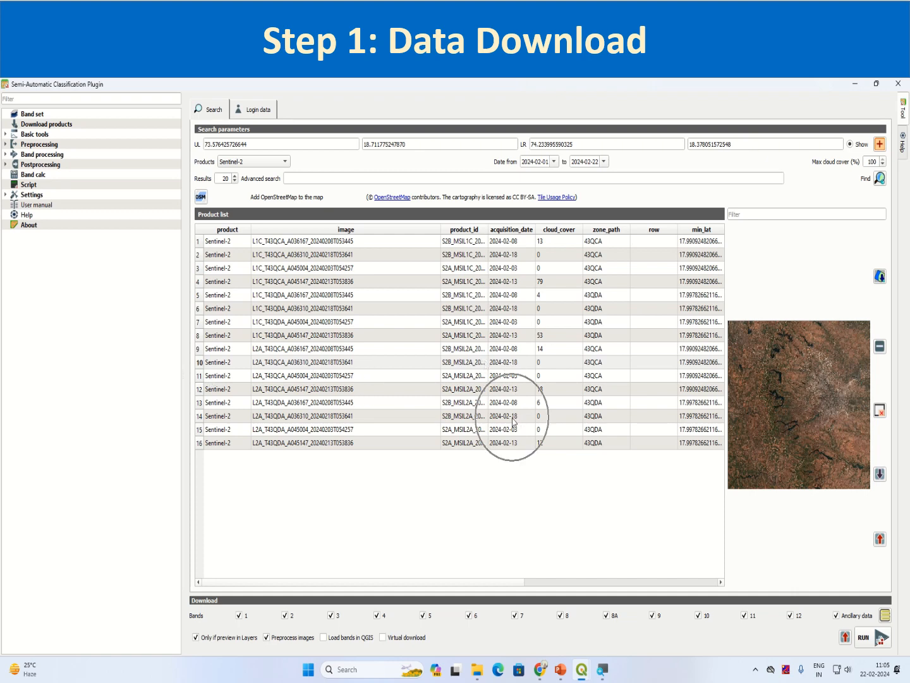
click(200, 419)
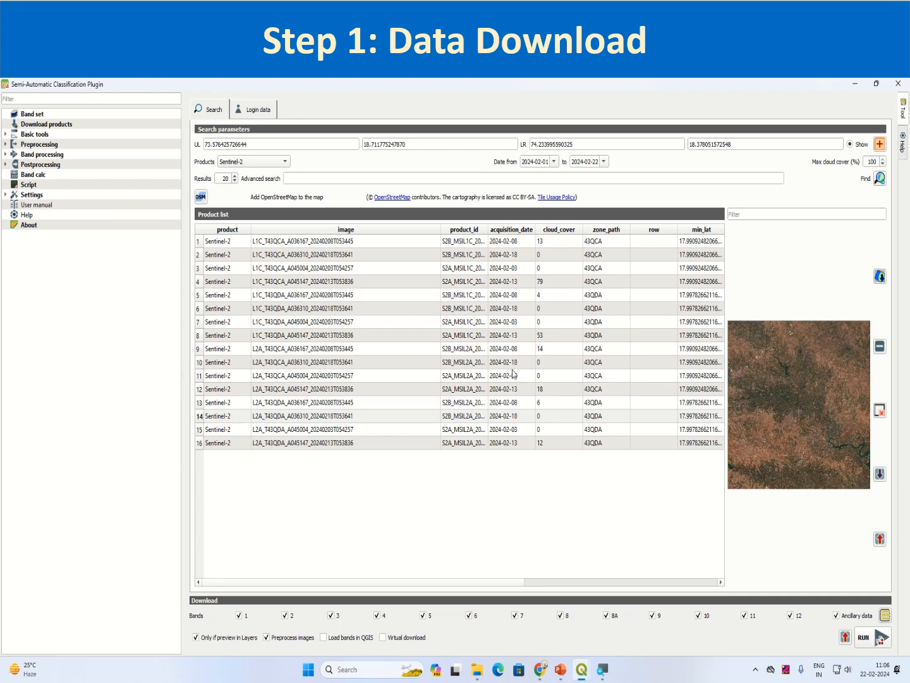
click(199, 363)
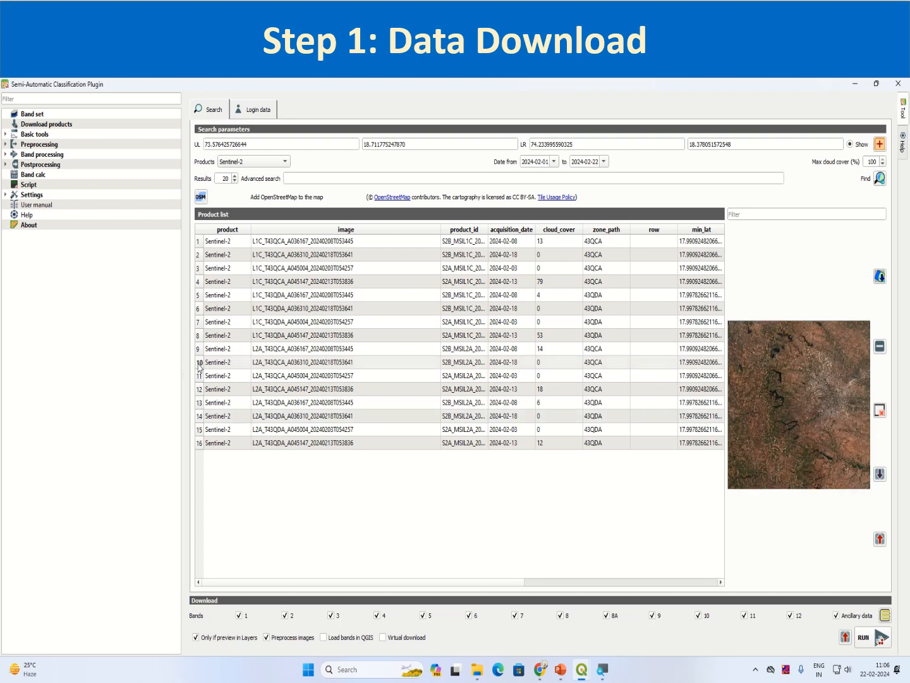
click(199, 364)
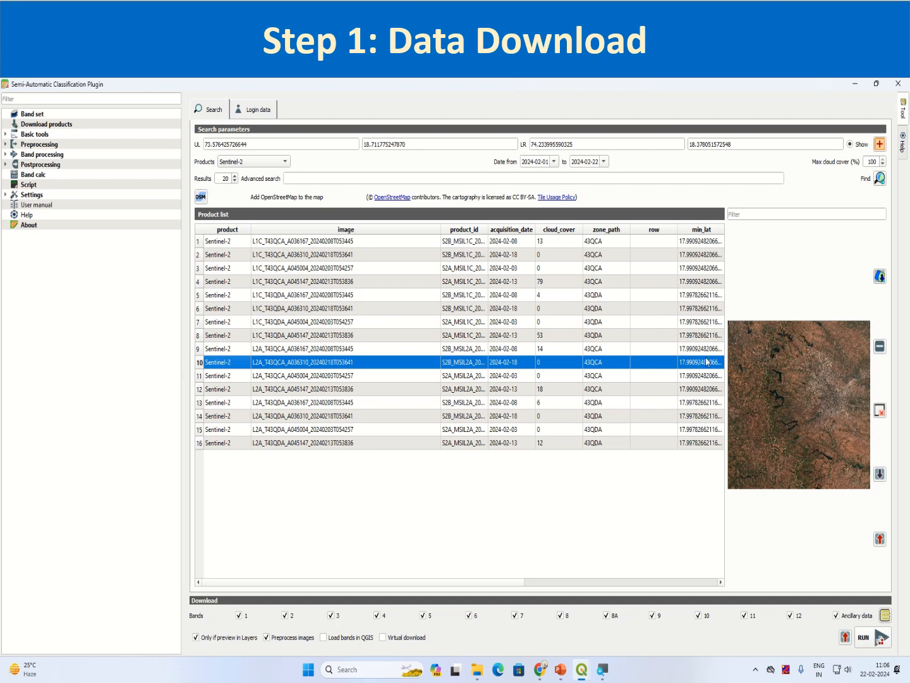
click(880, 278)
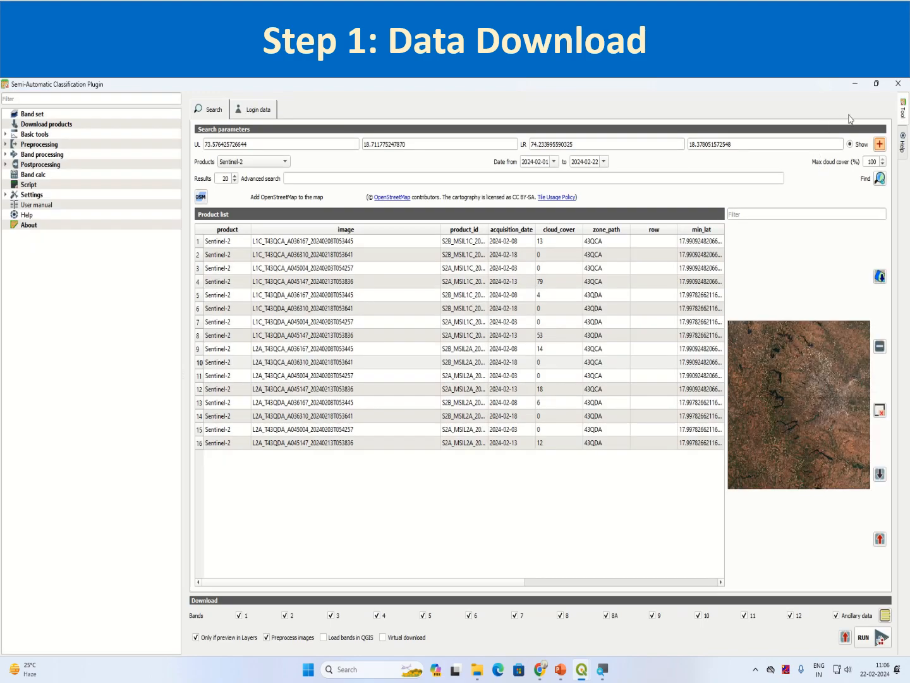
Zoom around Pune and toggle the L2A preview against the OpenStreetMap basemap, leaving it hidden
click(855, 83)
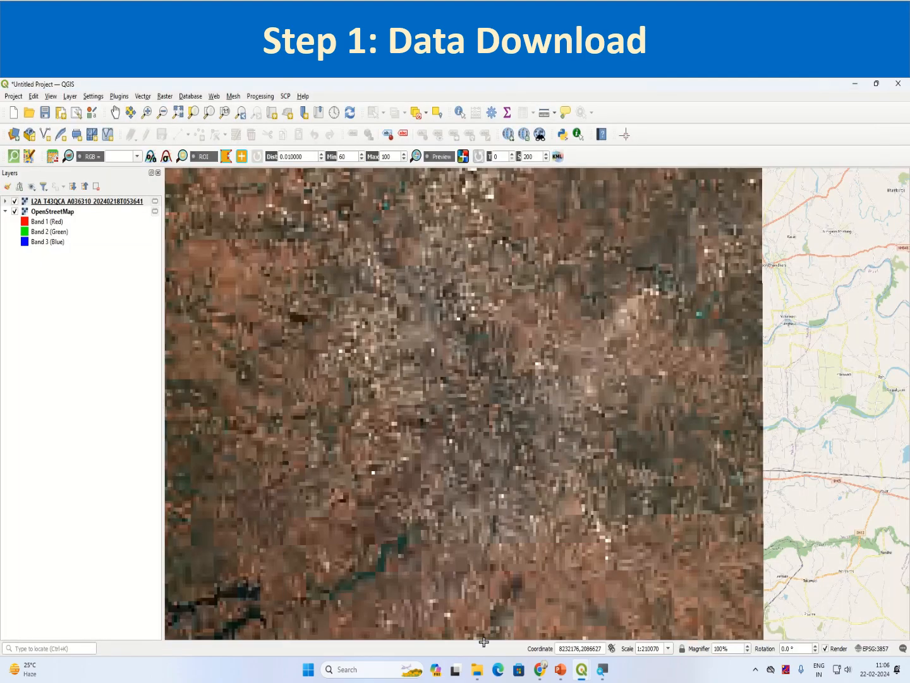
scroll(430, 571, down, 3)
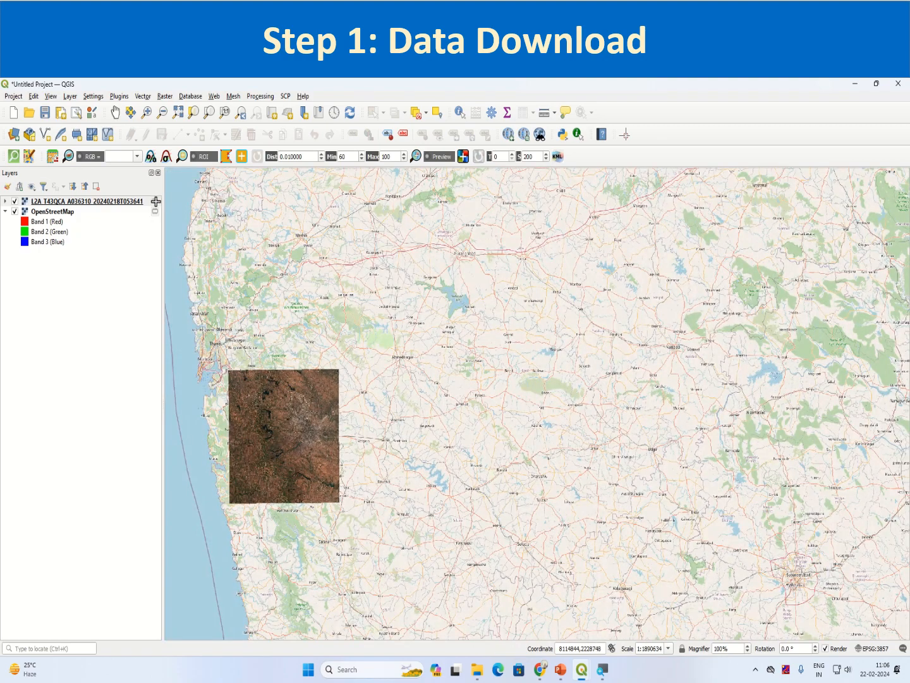
scroll(232, 435, up, 2)
click(15, 201)
click(14, 201)
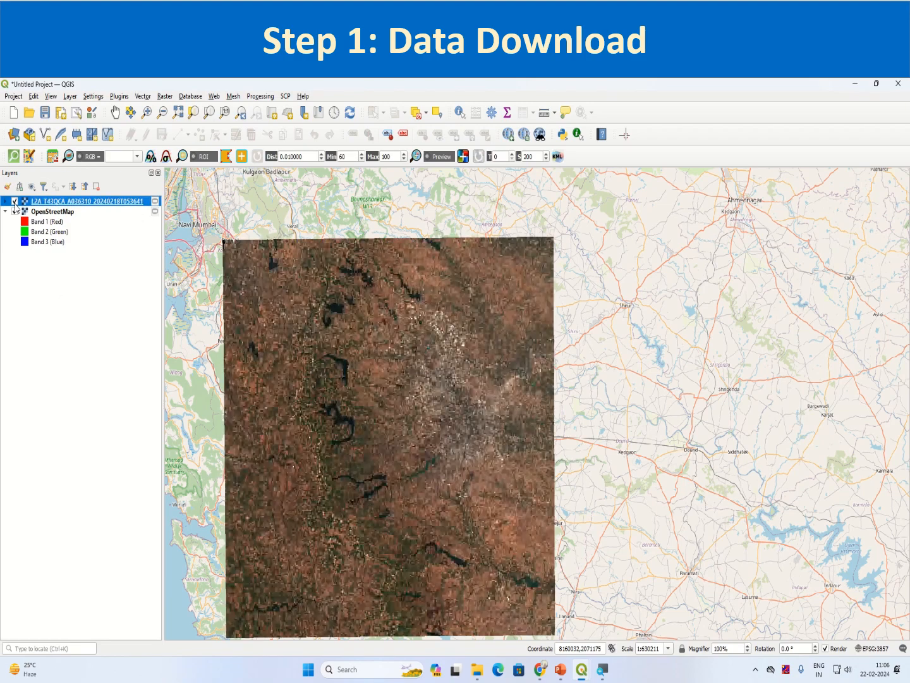
click(15, 201)
click(15, 201)
click(15, 201)
click(14, 201)
click(15, 201)
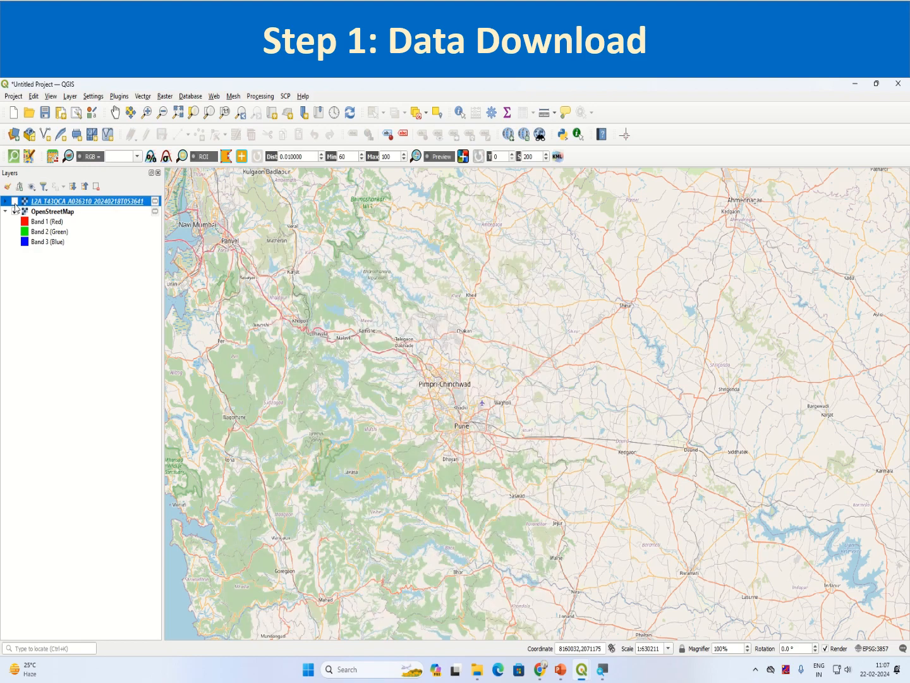
click(14, 201)
click(15, 201)
click(14, 201)
click(14, 201)
click(15, 201)
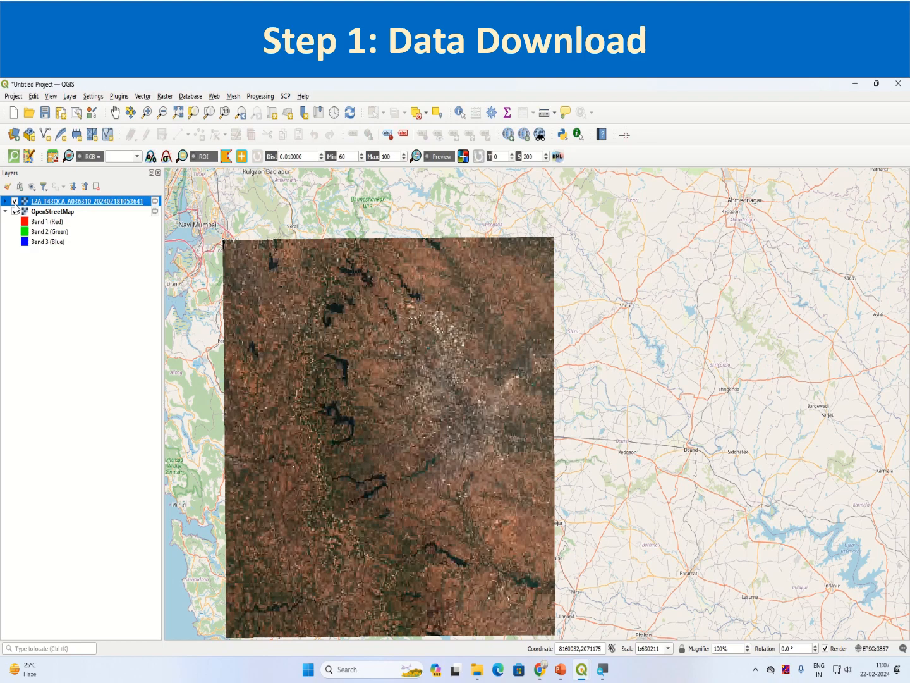
click(15, 201)
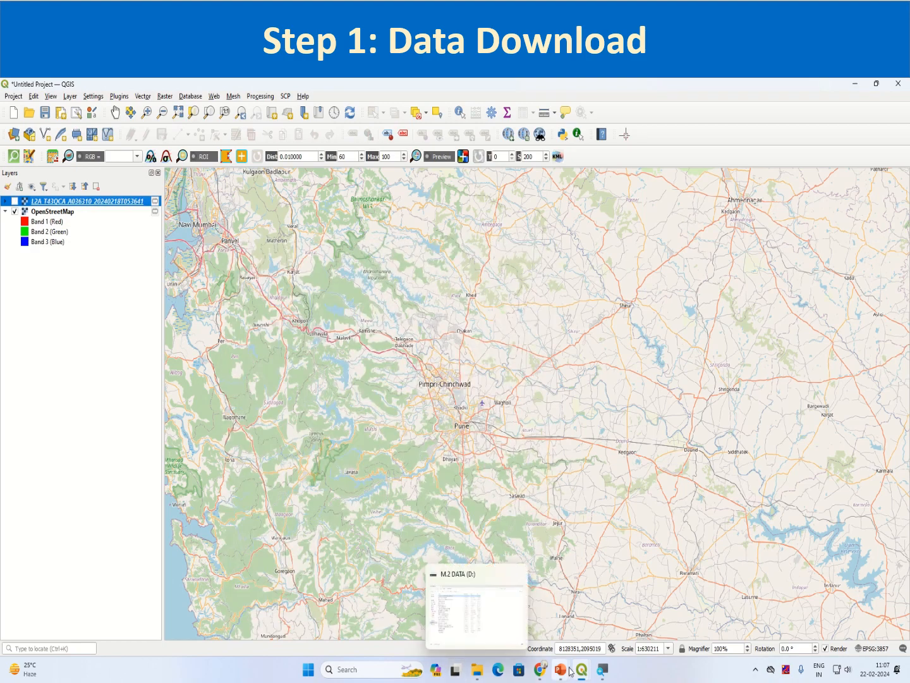
Bring the Semi-Automatic Classification Plugin window back from the taskbar
mouse_move(602, 675)
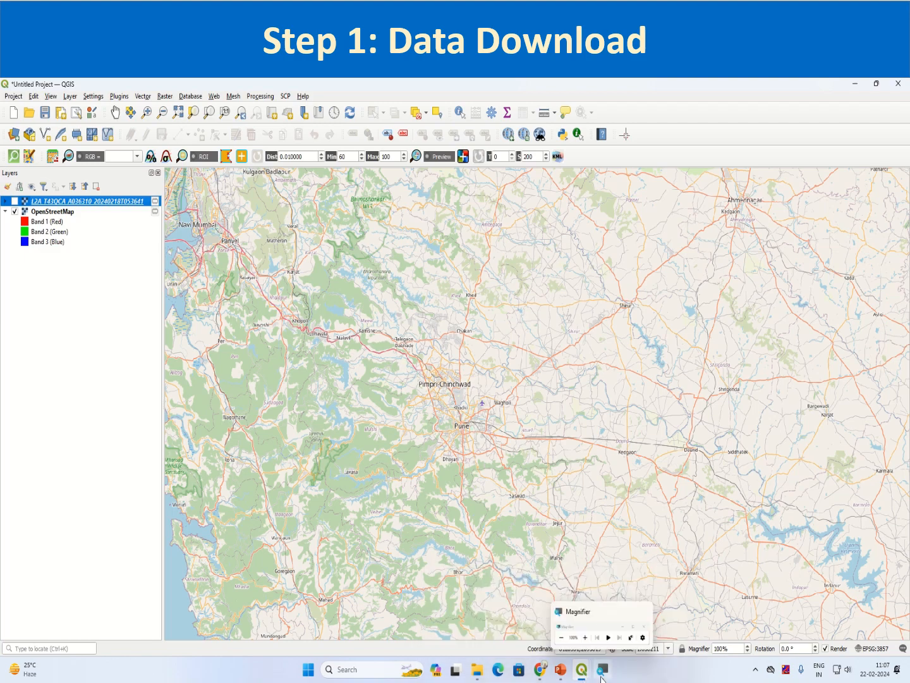
click(601, 675)
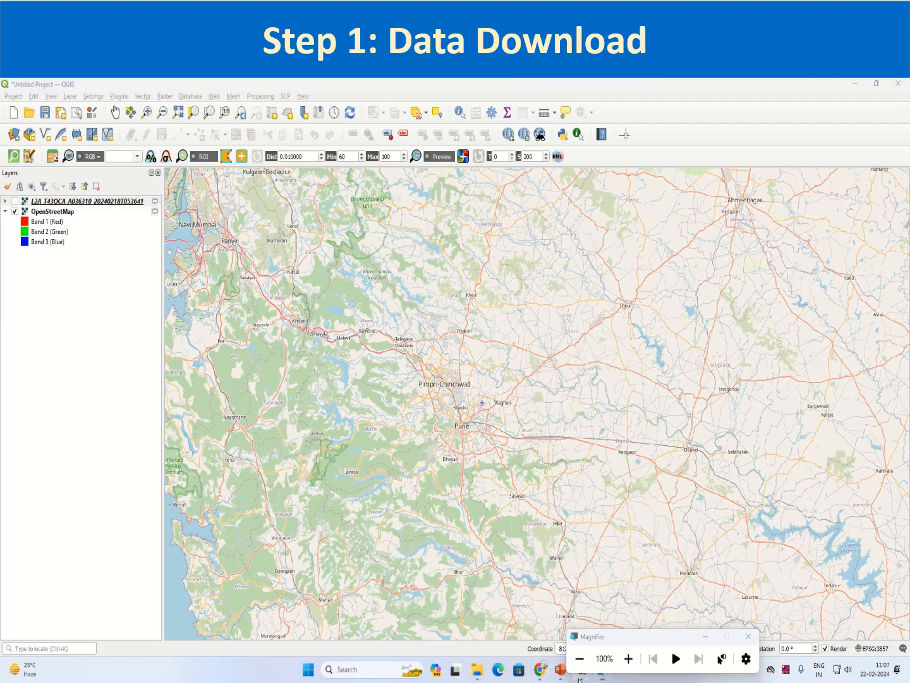
mouse_move(581, 675)
click(594, 601)
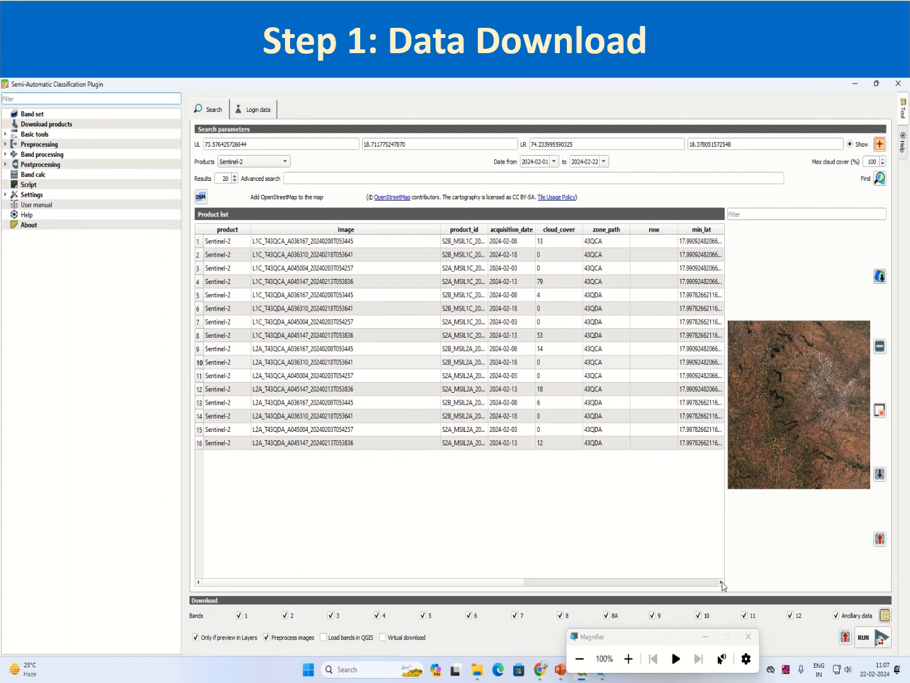
Uncheck bands 9 and 10 so the download covers bands 2–8, 8A, 11 and 12
click(705, 636)
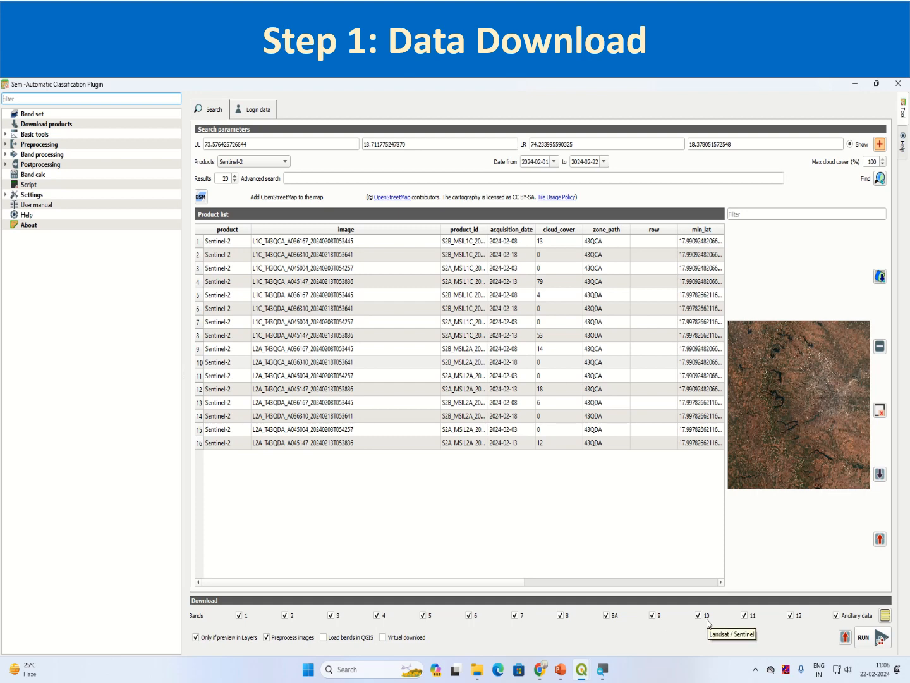
click(652, 615)
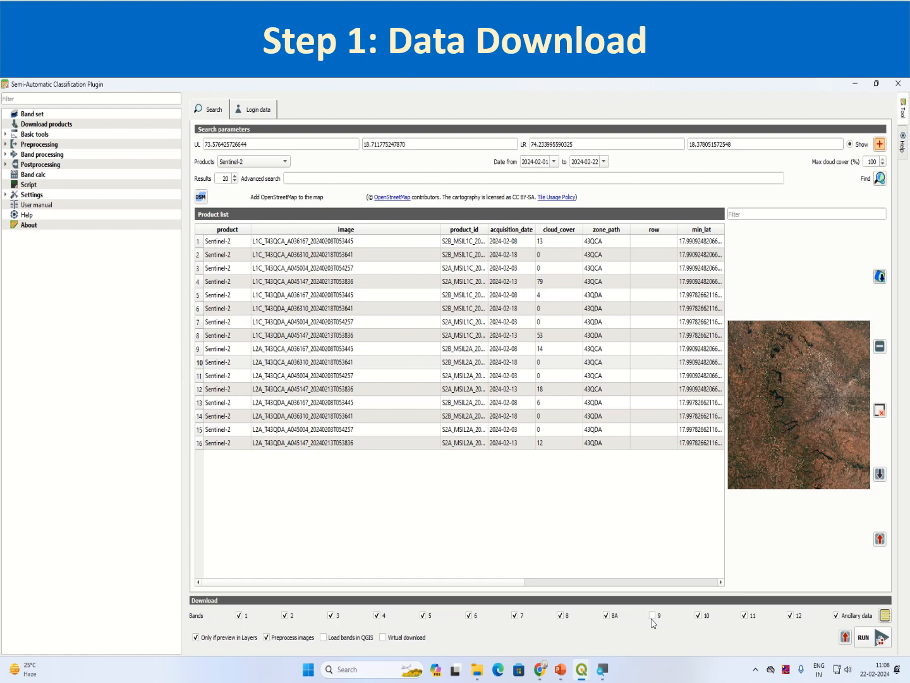
click(699, 616)
Toggle the option limiting the download to previewed products
click(195, 637)
click(196, 640)
click(197, 641)
Make the L2A preview layer visible on the QGIS map, then return to the SCP window
mouse_move(588, 675)
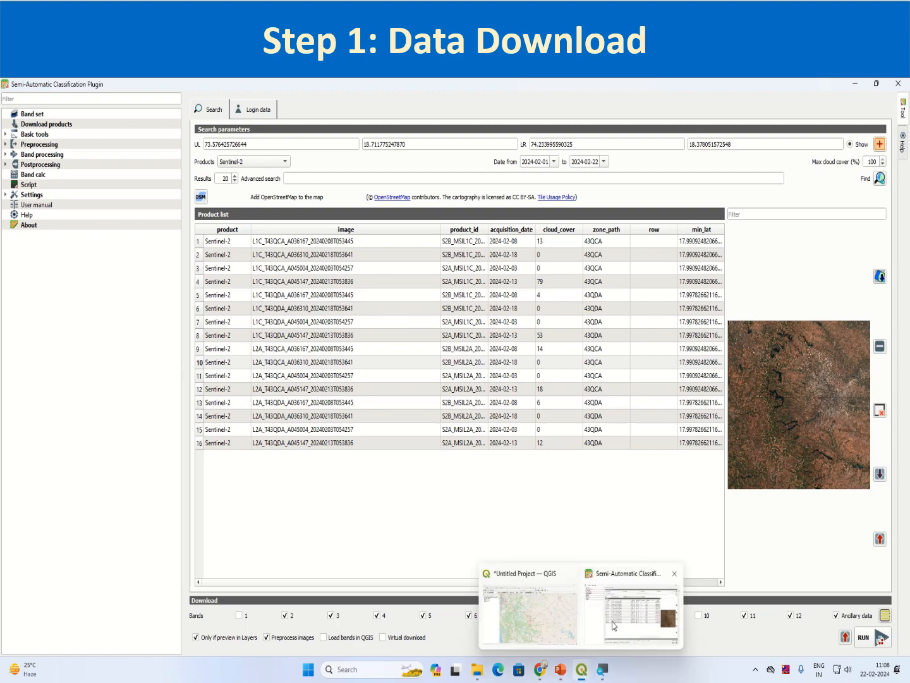
click(539, 626)
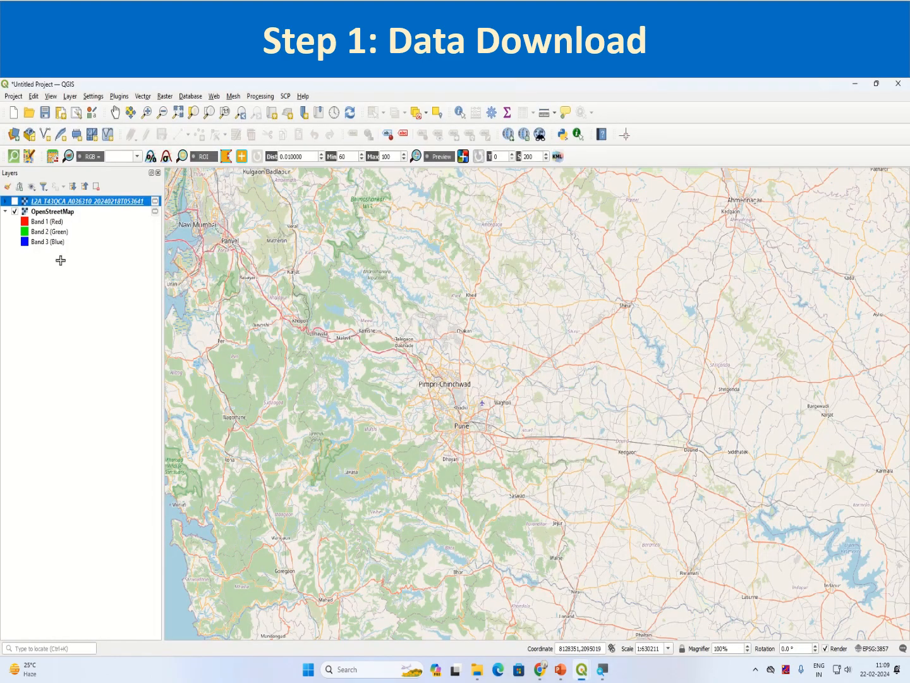
click(14, 201)
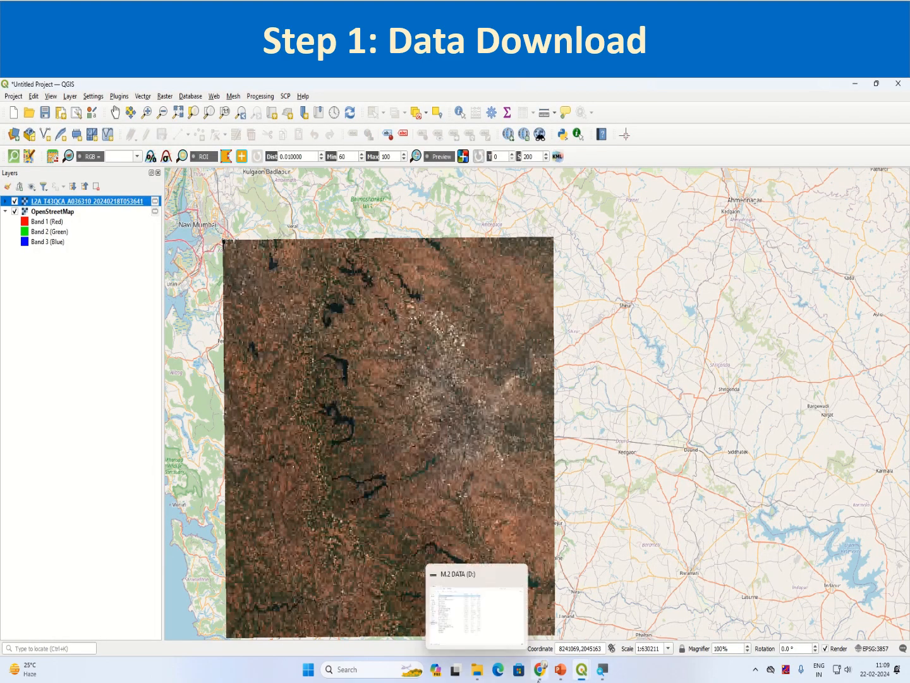
mouse_move(581, 669)
click(618, 632)
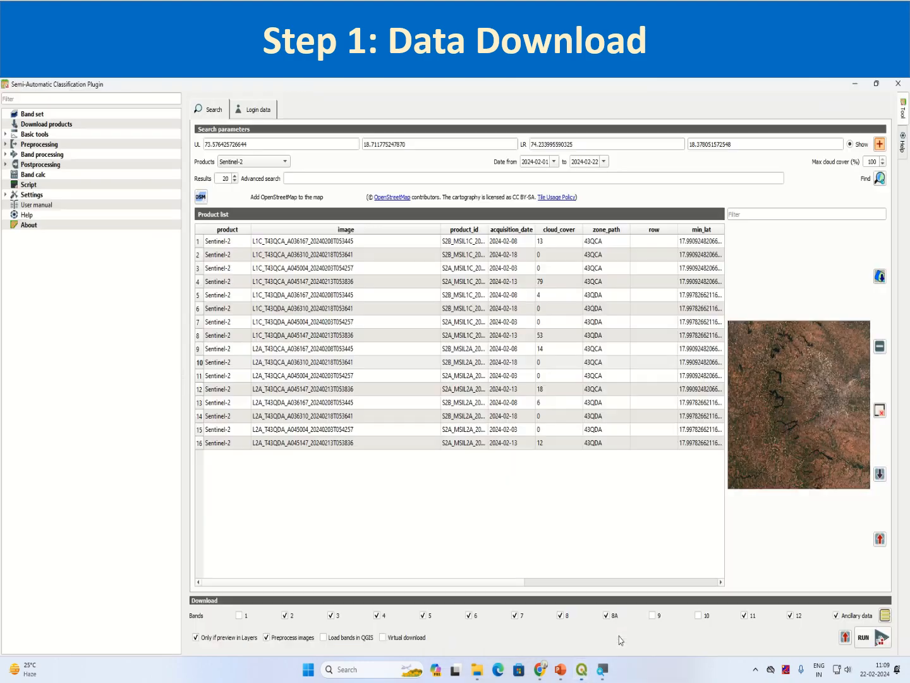
Turn off 'Preprocess images' and run the Sentinel-2 download
click(273, 639)
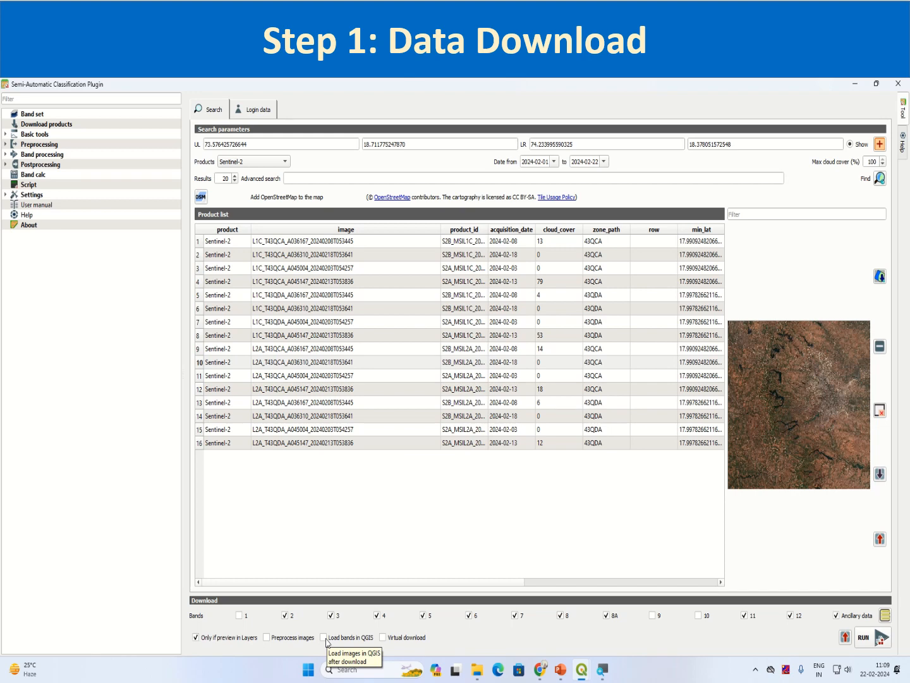
click(876, 639)
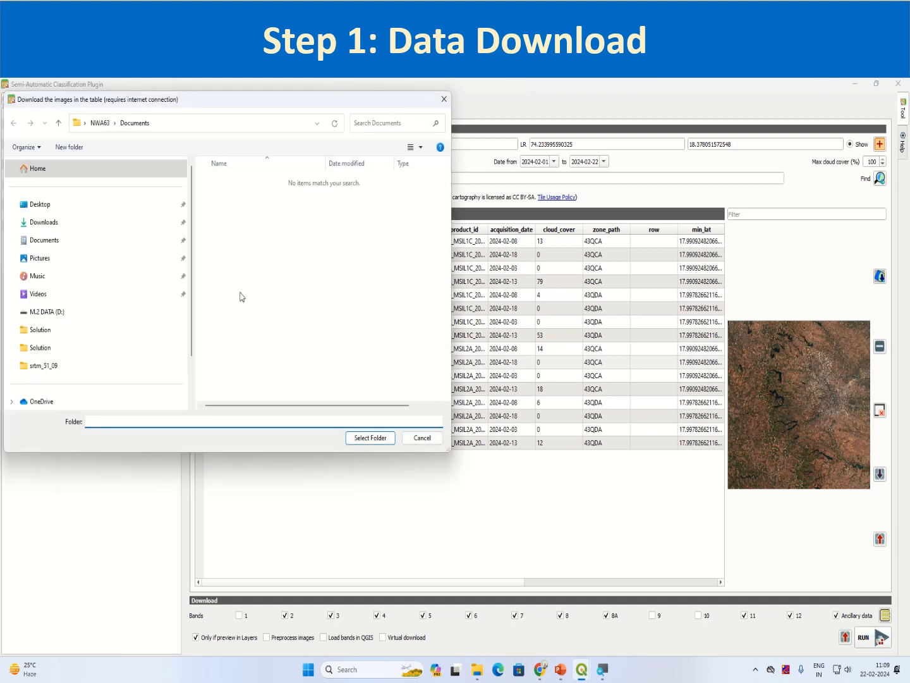
Make a new Exercise_Data(Session12) folder under Downloads/Day4 and choose it as destination
click(77, 223)
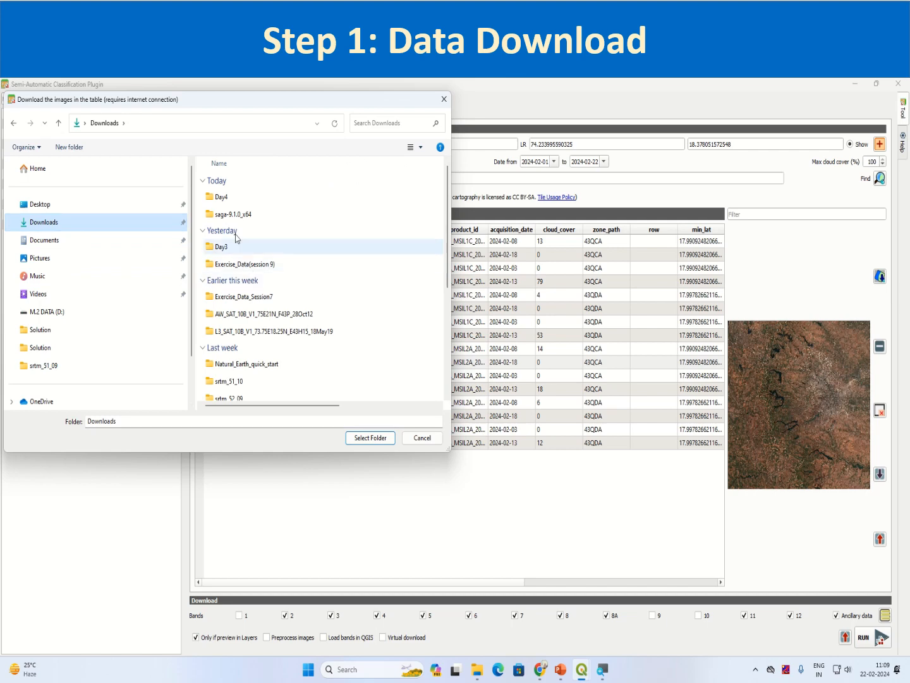
double_click(232, 197)
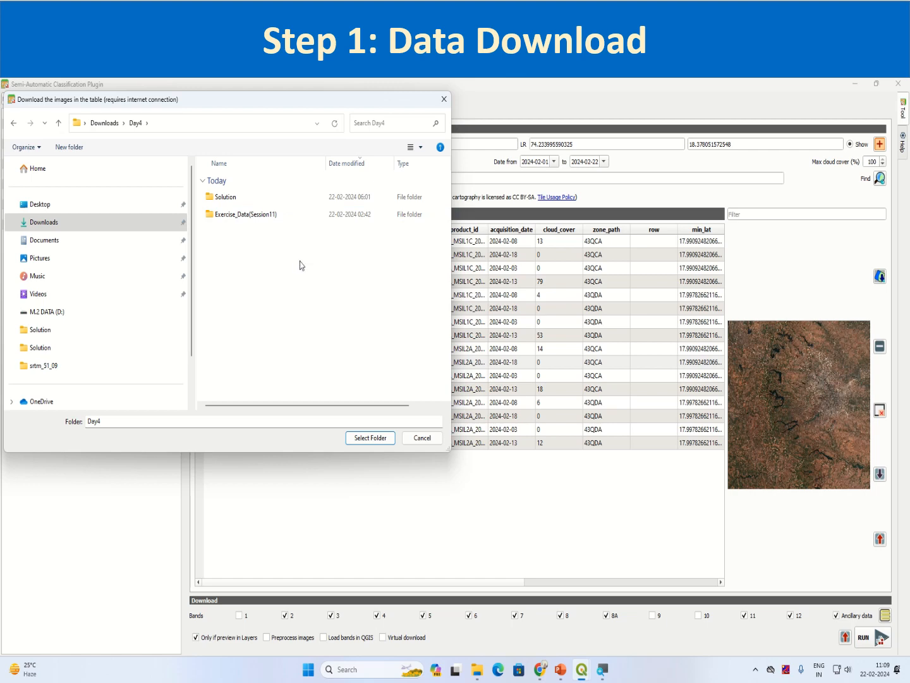
right_click(247, 263)
mouse_move(285, 354)
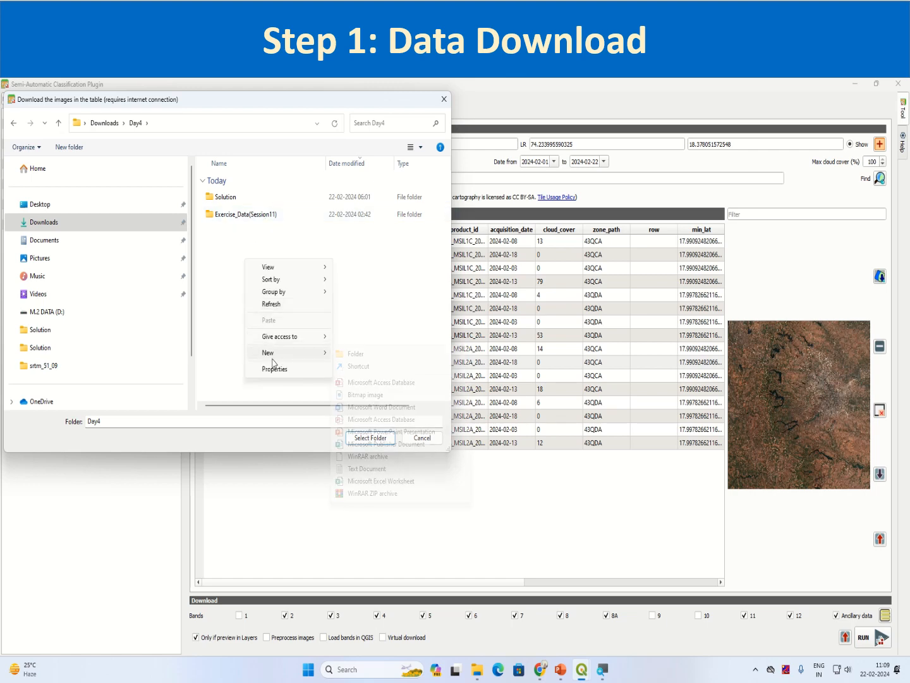
click(356, 354)
text(Ex)
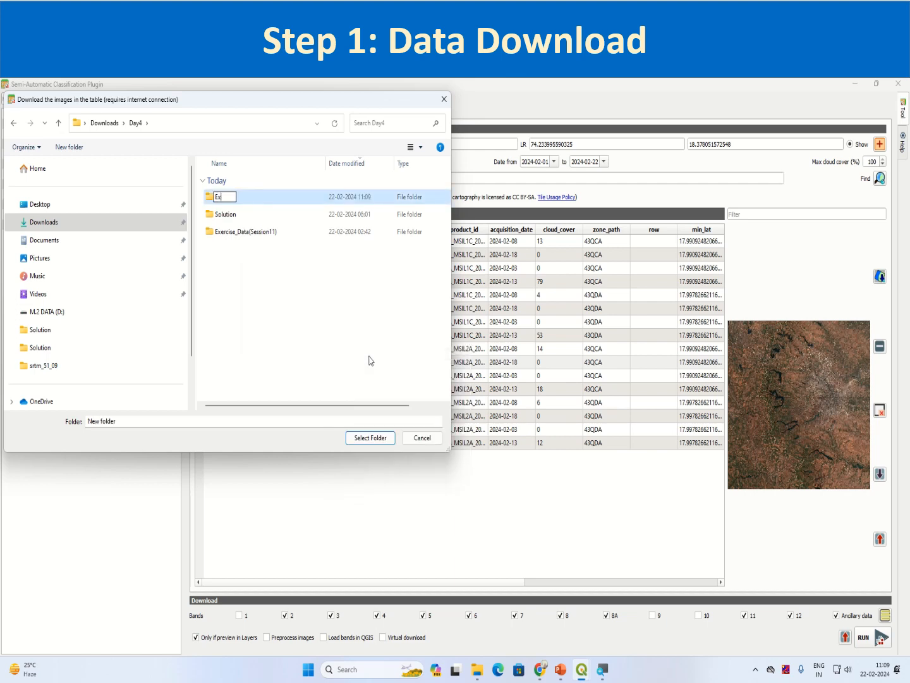
text(ercise_Data(Session)
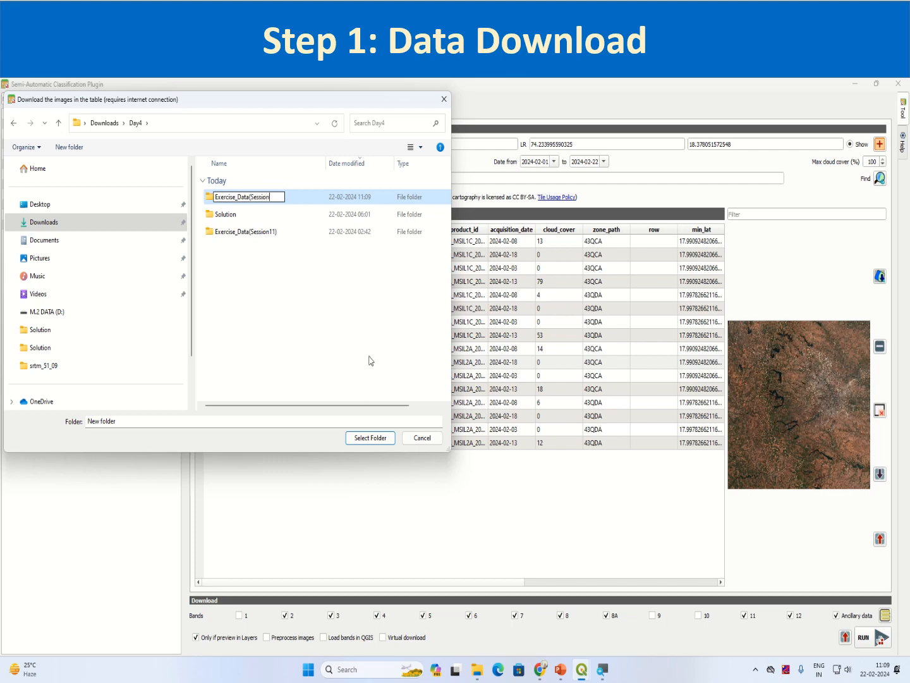
text(12))
key(Return)
click(286, 198)
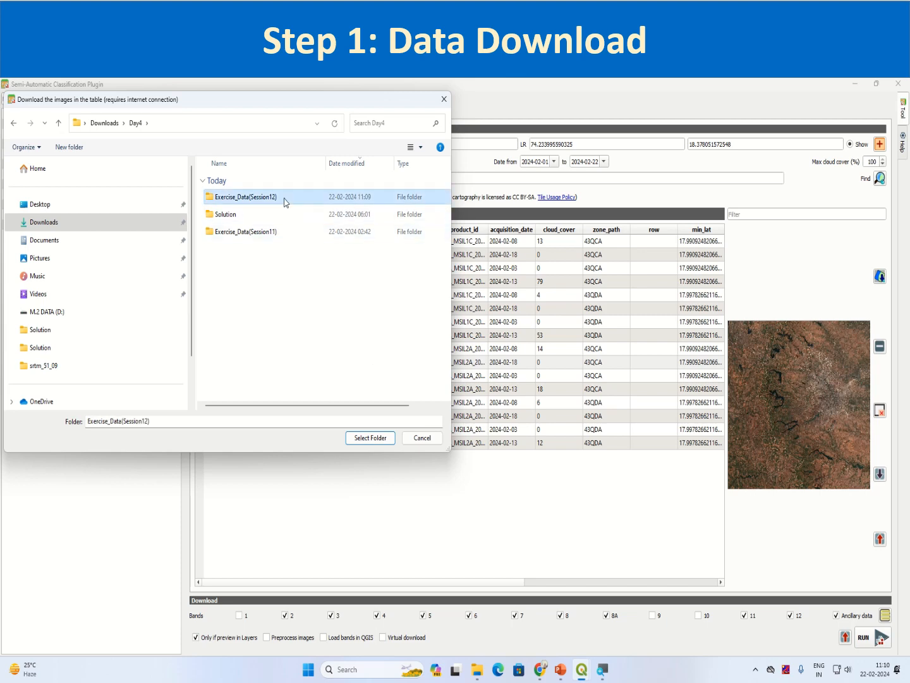
click(380, 440)
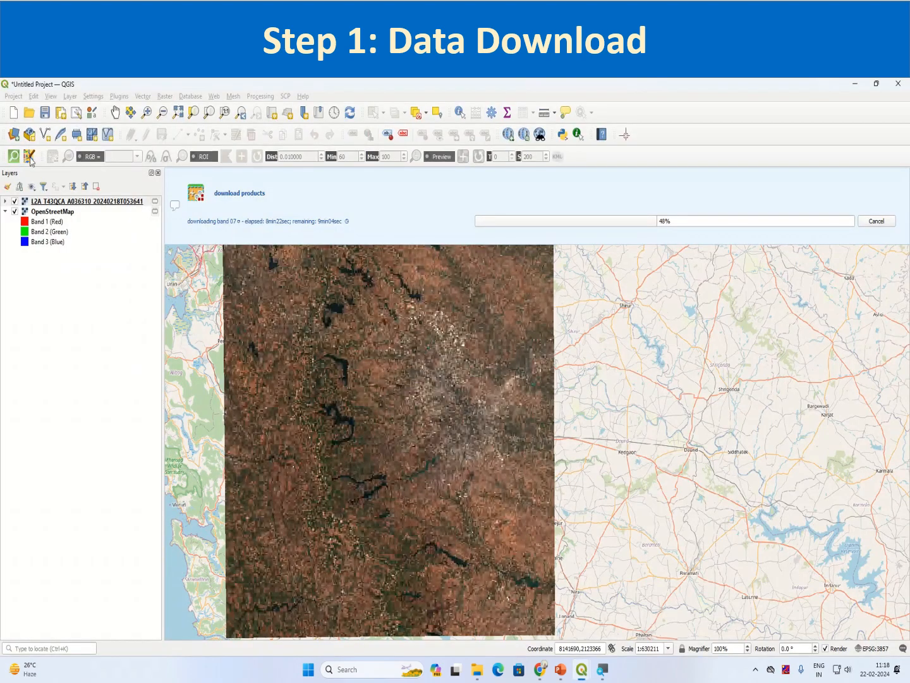
Browse the SCP menu until Settings shows Debug, Interface and Processing setting
click(179, 201)
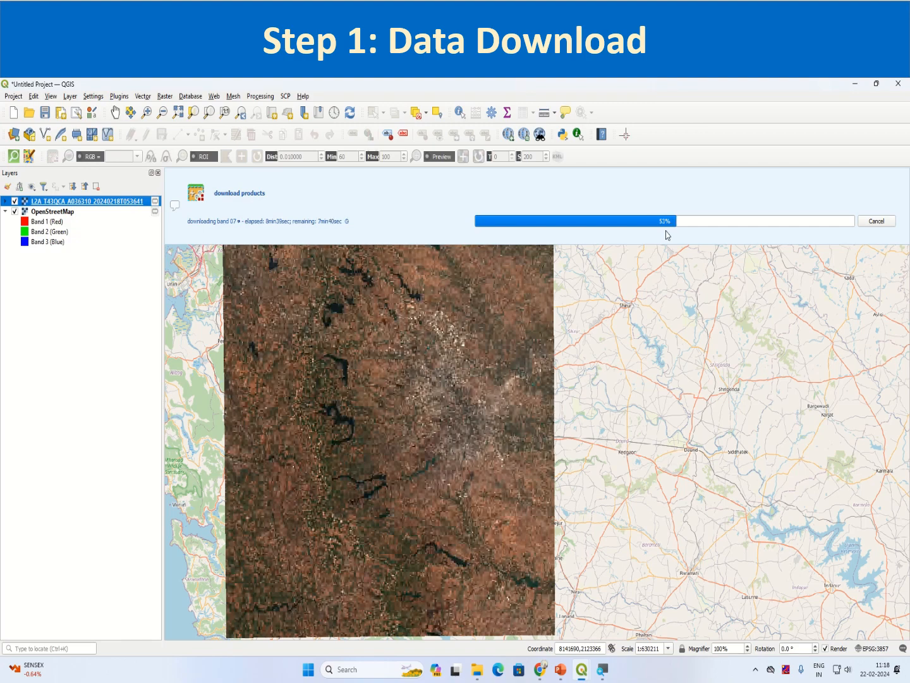
click(284, 96)
click(287, 98)
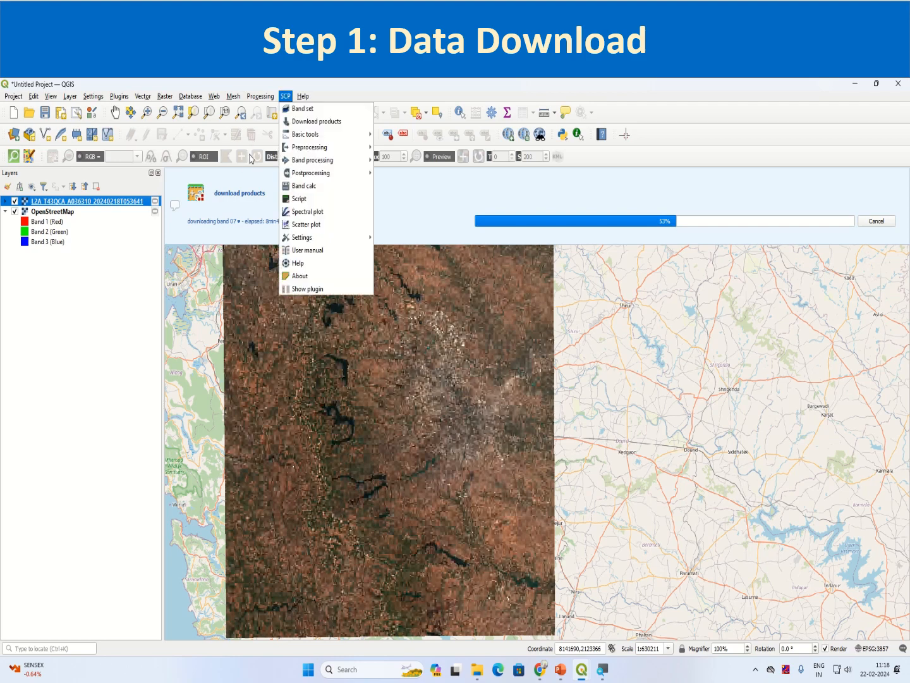
click(305, 287)
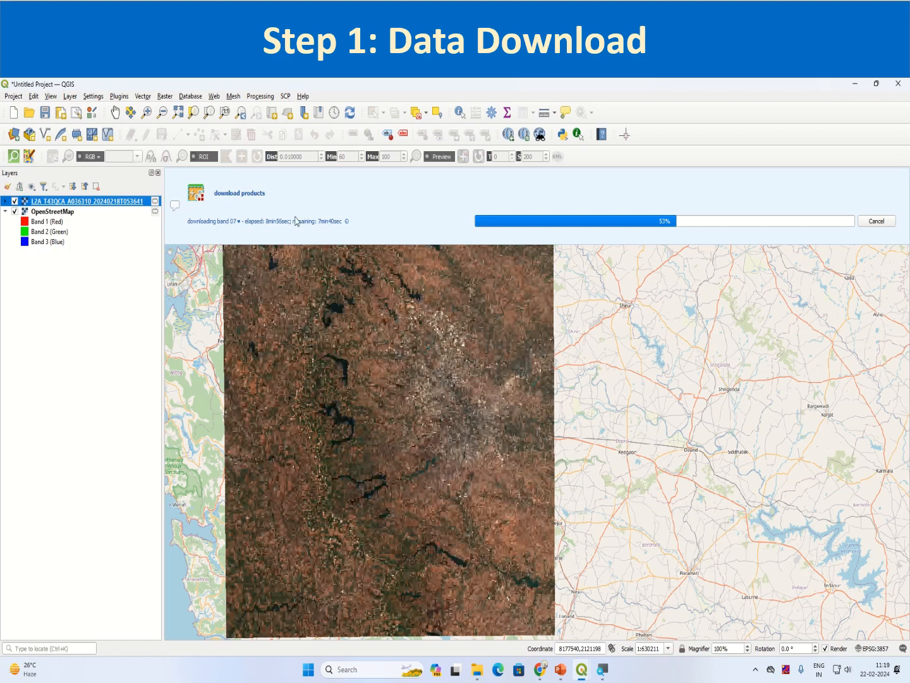
click(285, 96)
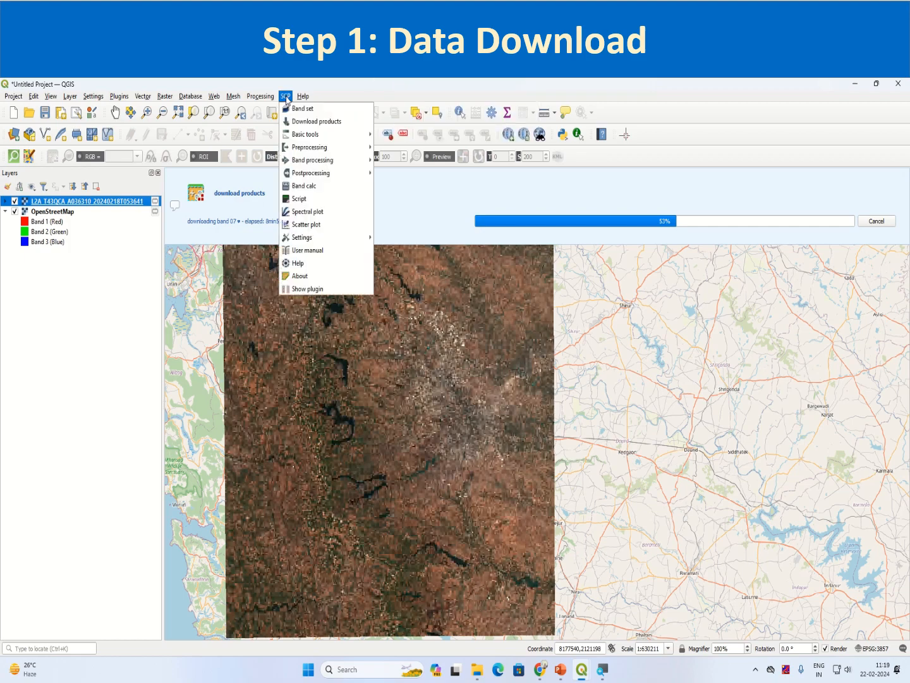
click(306, 241)
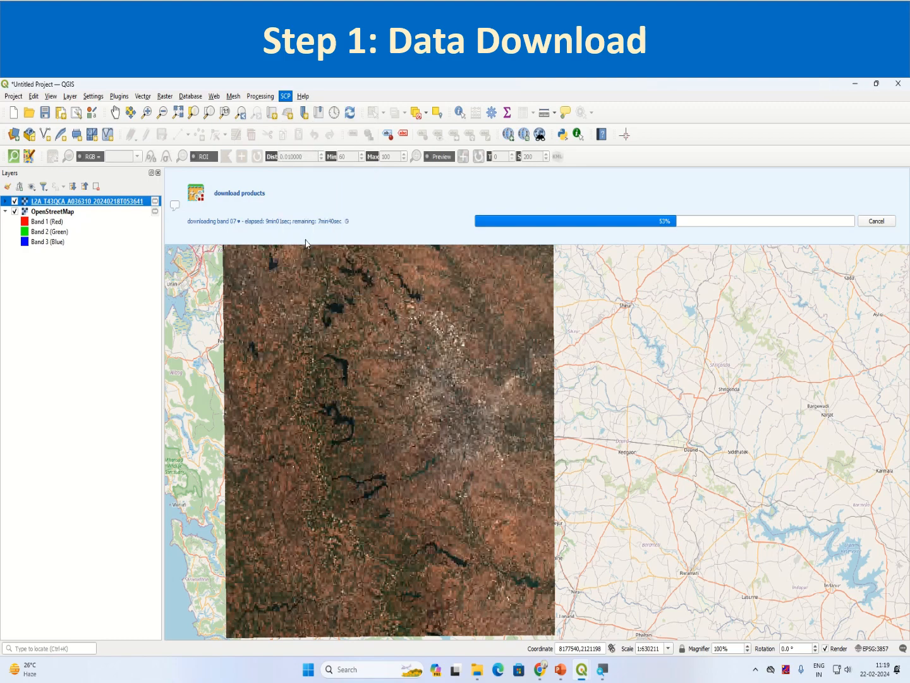
click(286, 96)
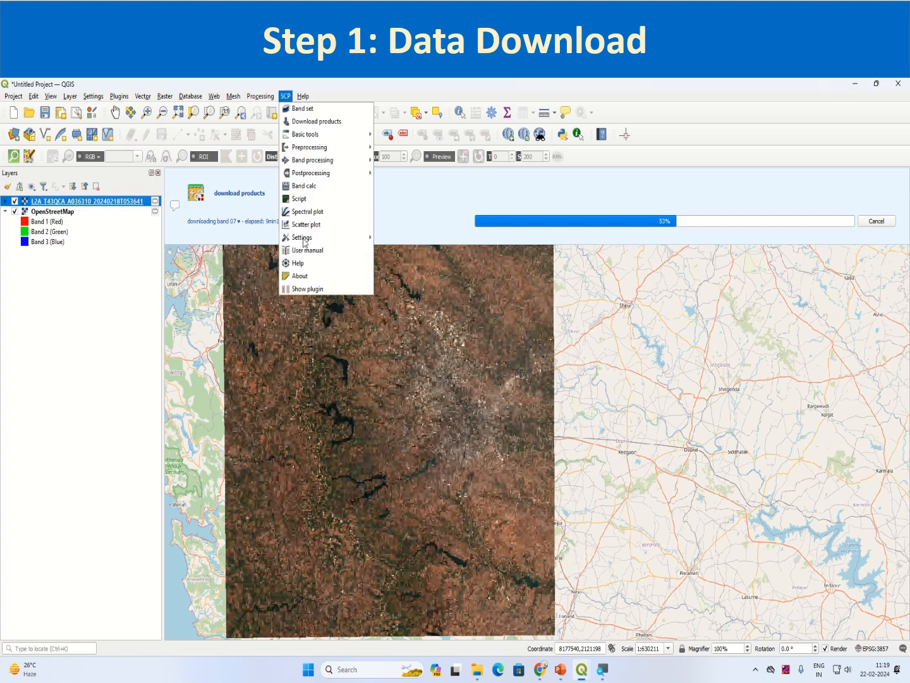
key(Escape)
key(Escape)
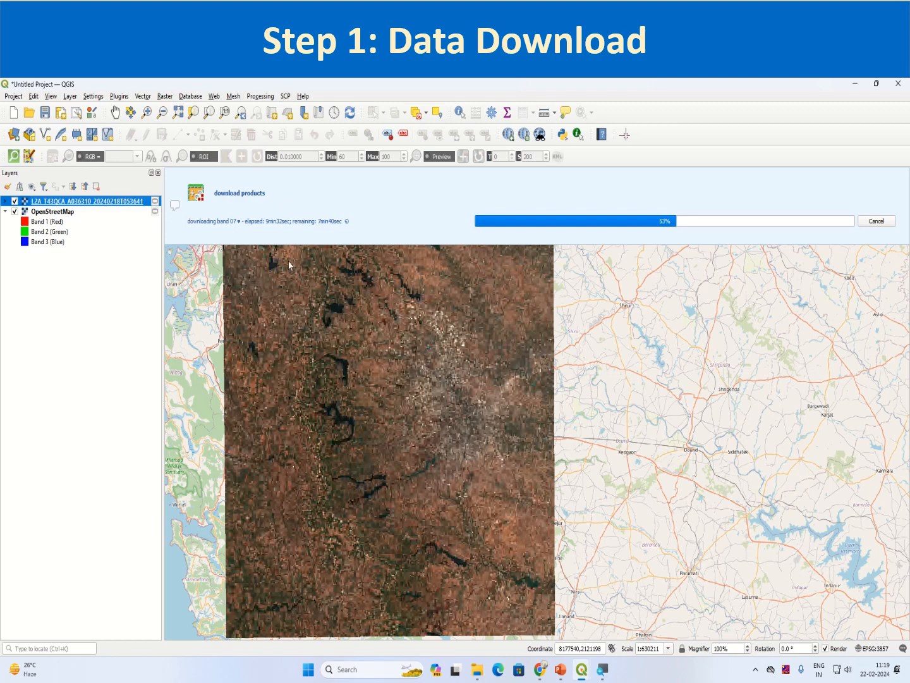
click(286, 97)
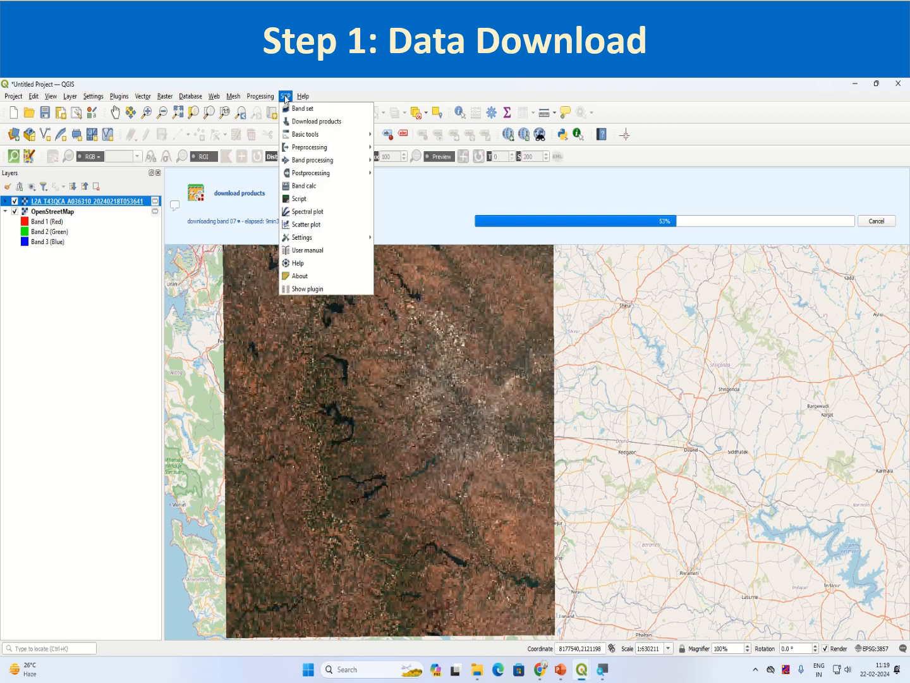
key(Escape)
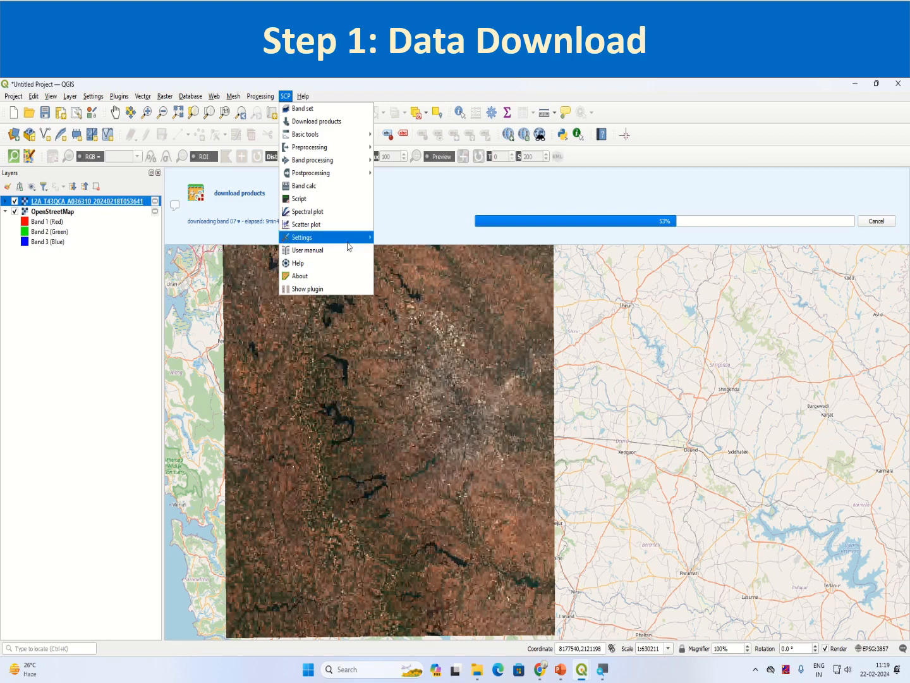
mouse_move(348, 242)
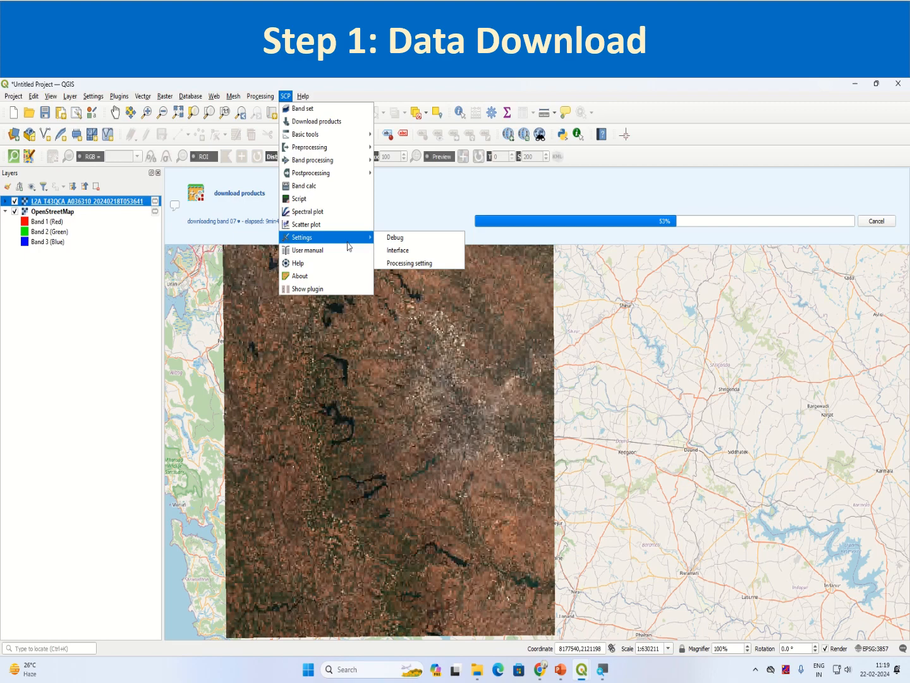
Open the SCP Processing setting page
click(400, 265)
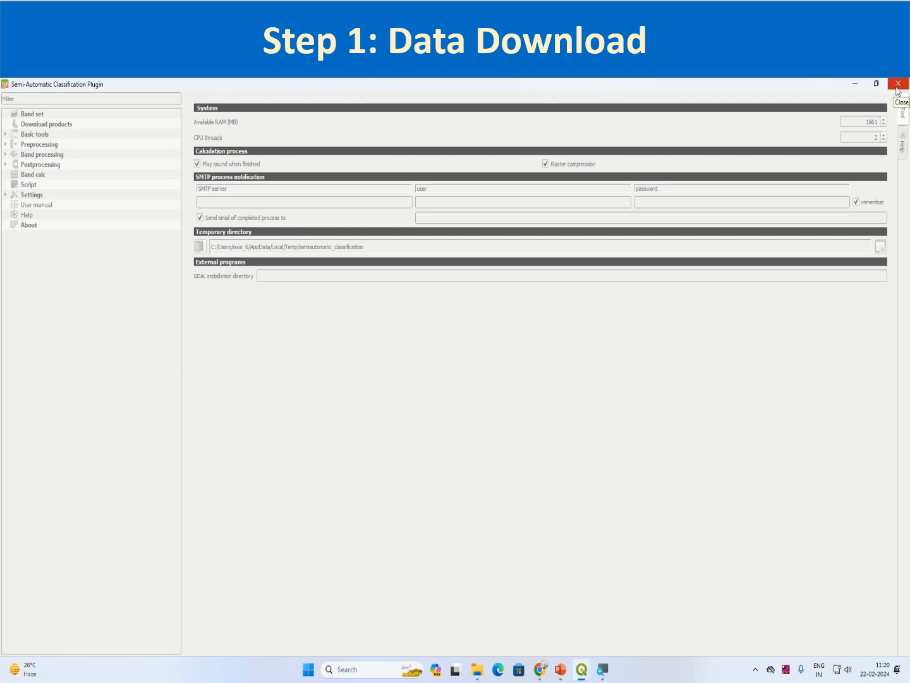
click(585, 674)
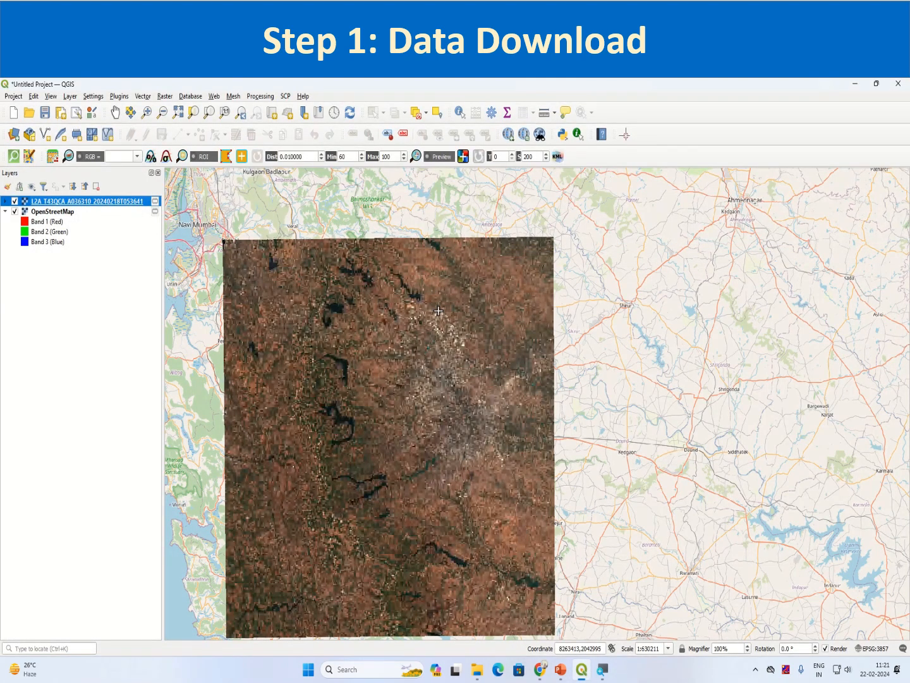
click(286, 96)
mouse_move(321, 240)
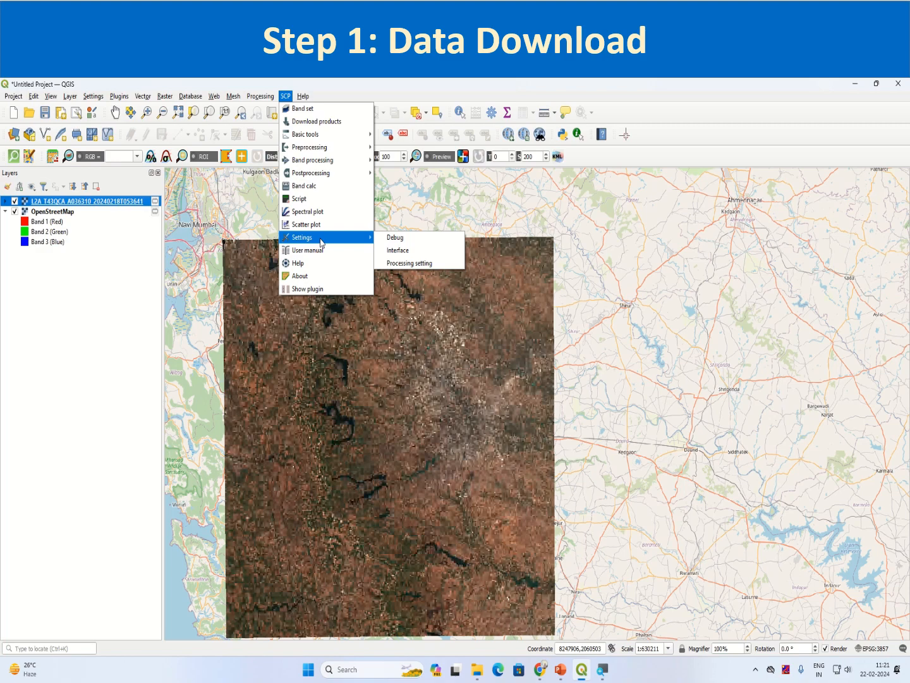
click(408, 263)
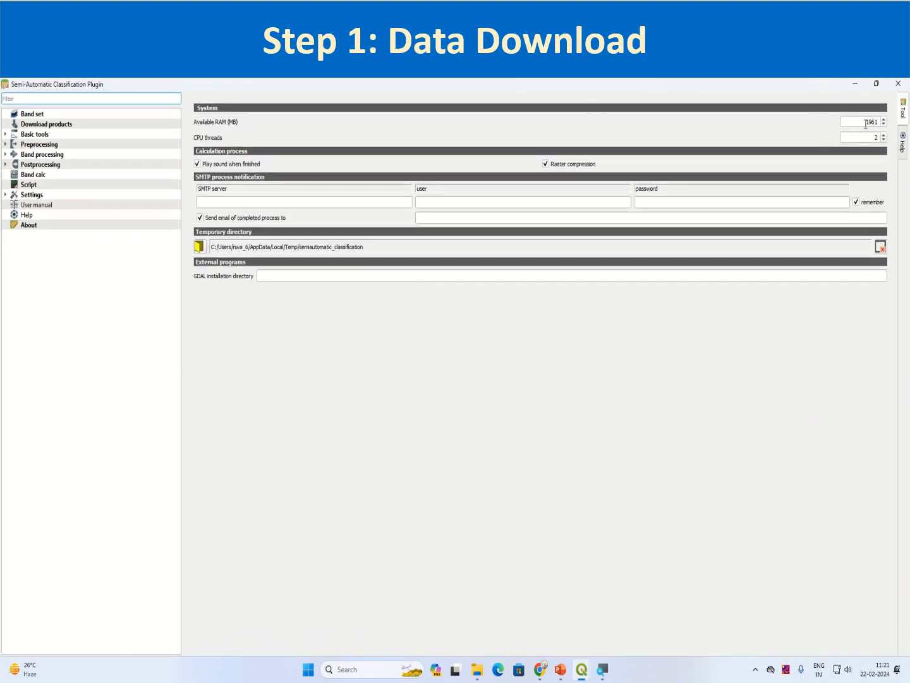
Set Available RAM to 4096 MB, untick Play sound when finished, and close SCP
drag(866, 124, 877, 125)
text(40)
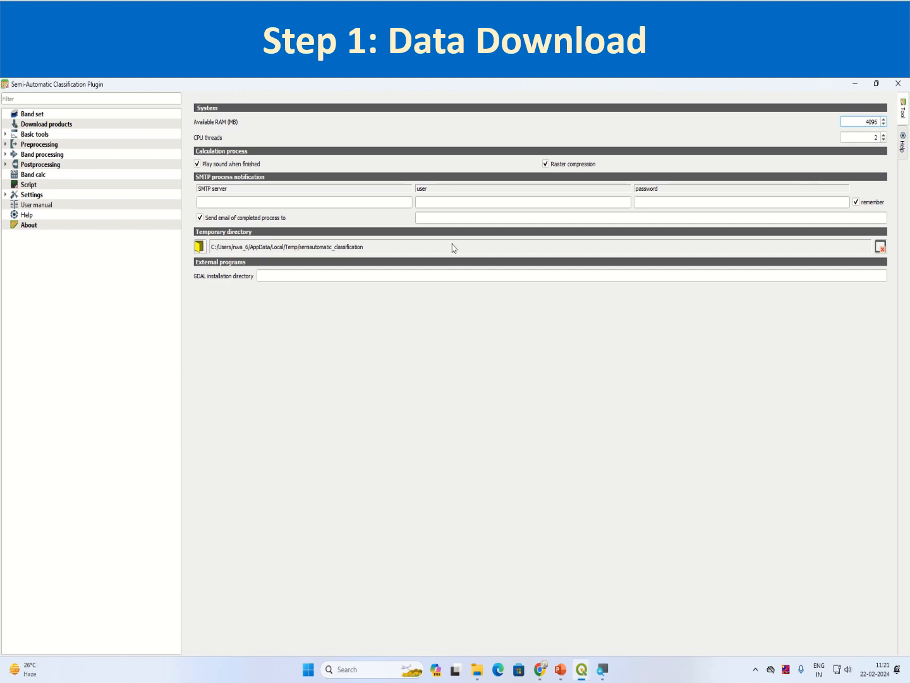
click(197, 164)
click(897, 84)
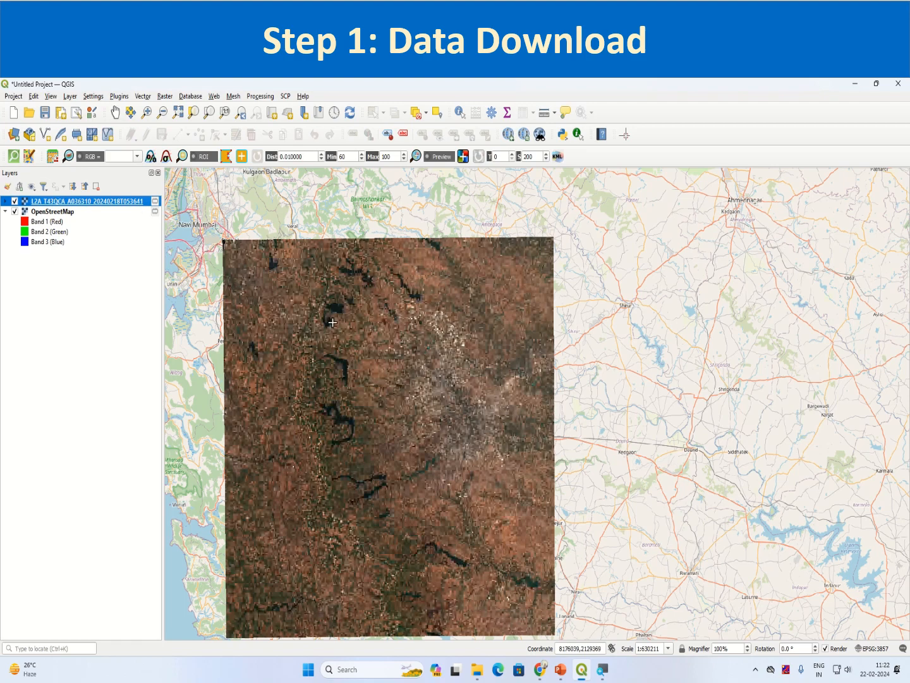
Remove the L2A preview layer and open the Data Source Manager's Raster page
right_click(121, 202)
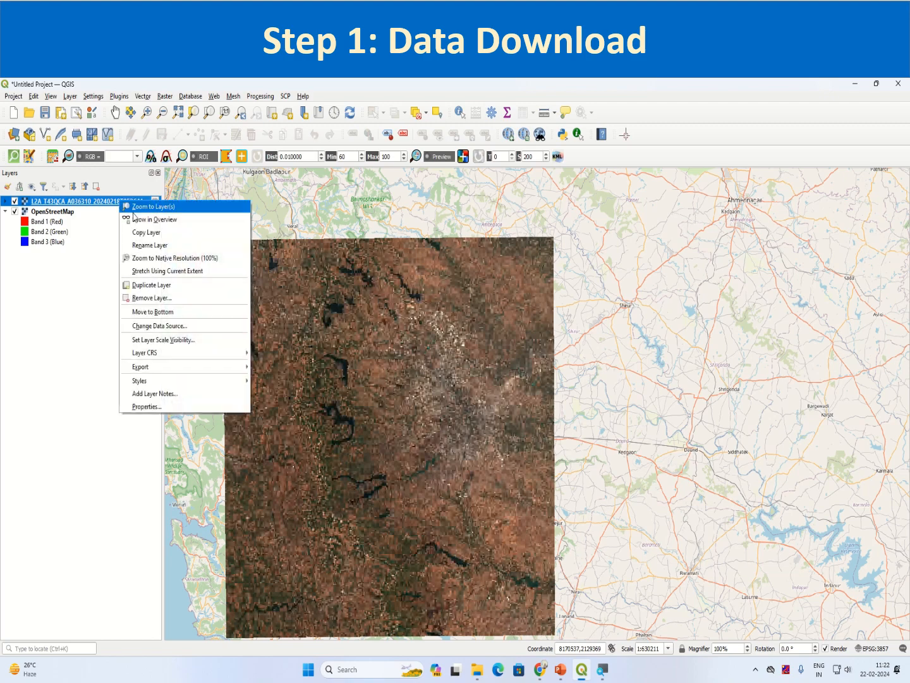
click(176, 298)
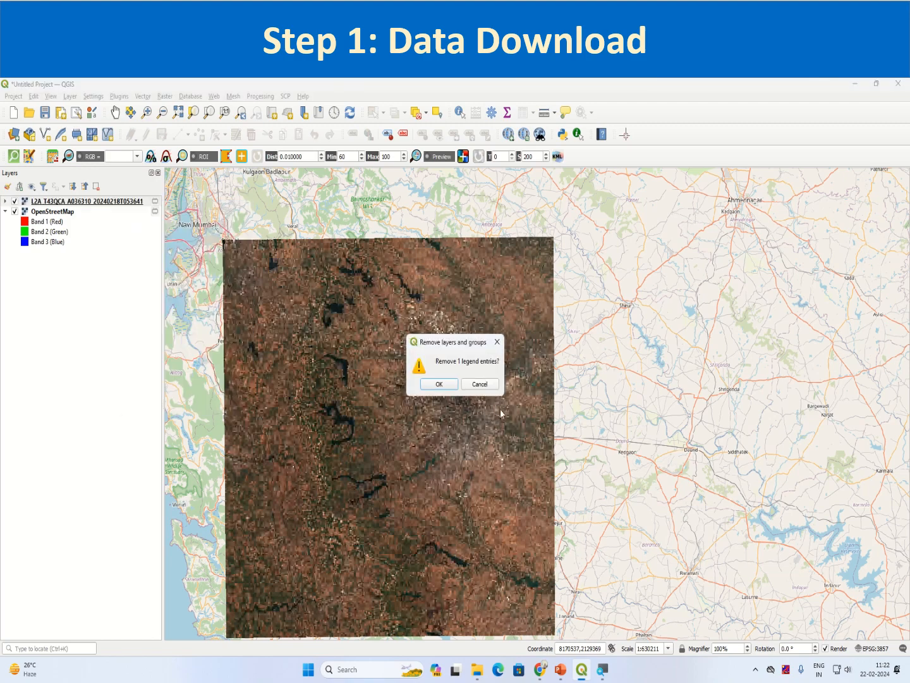
click(439, 384)
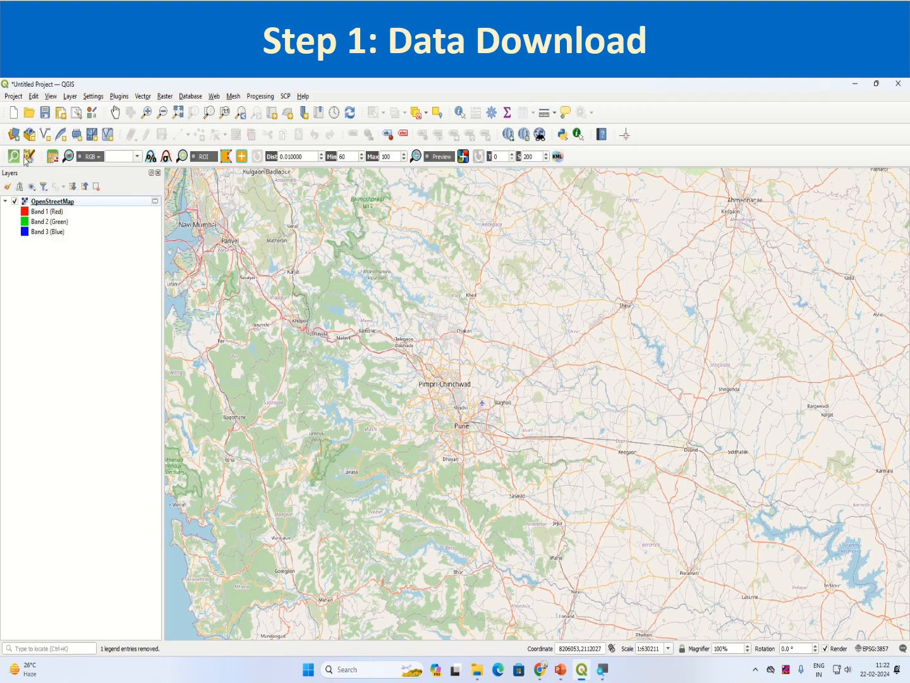
click(15, 140)
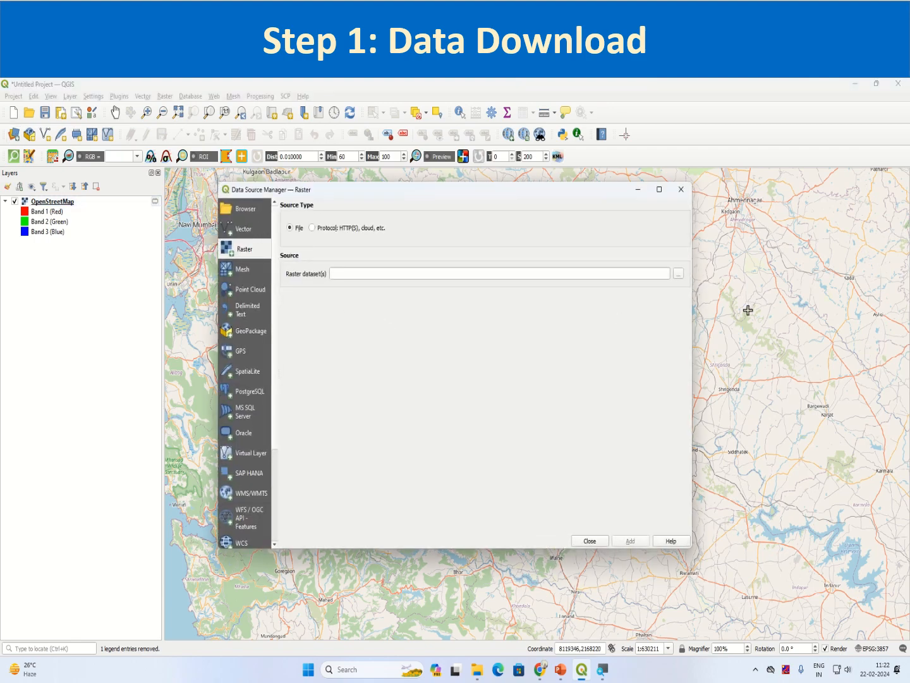
Browse to Downloads/Day4/Exercise_Data(Session12) and open the L2A scene's band folder
click(678, 275)
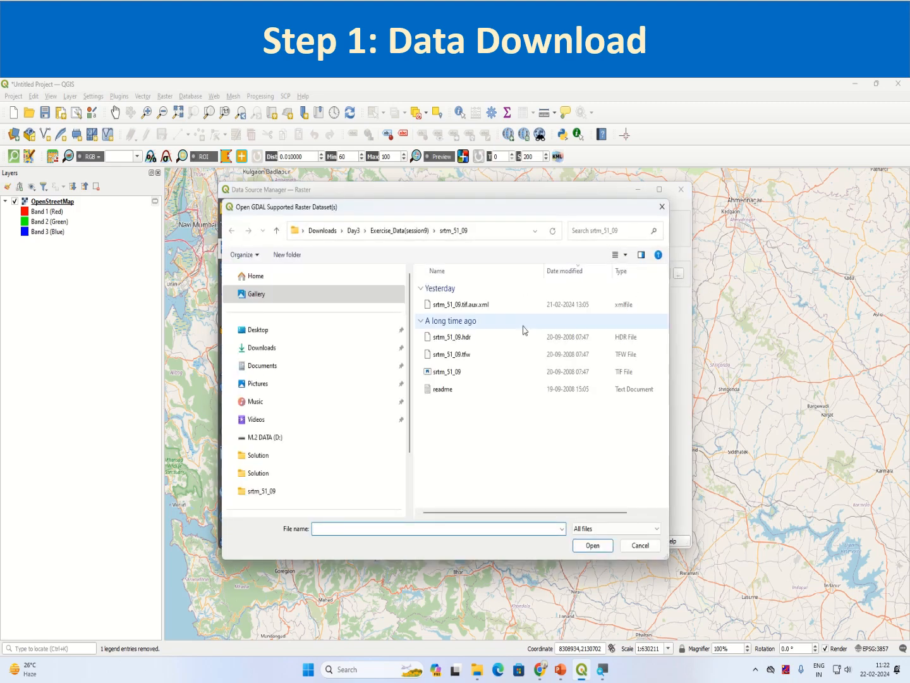
click(323, 230)
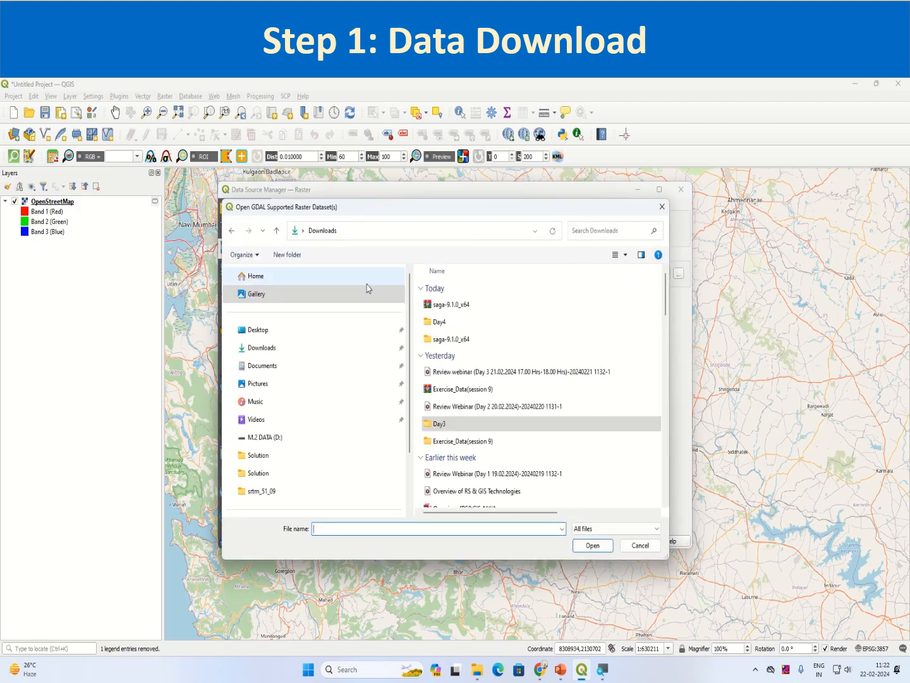
double_click(443, 321)
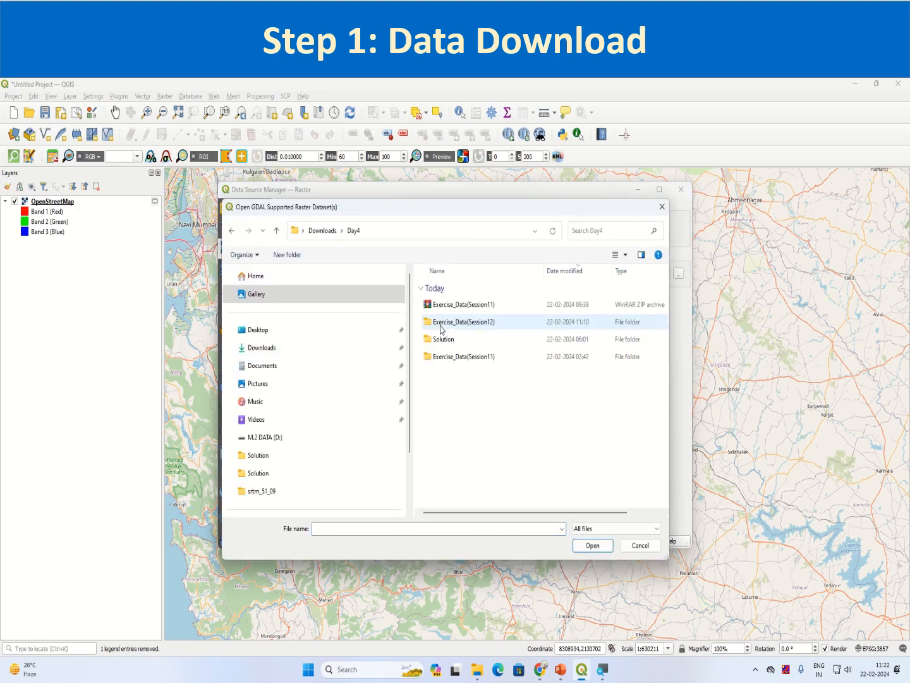
double_click(474, 330)
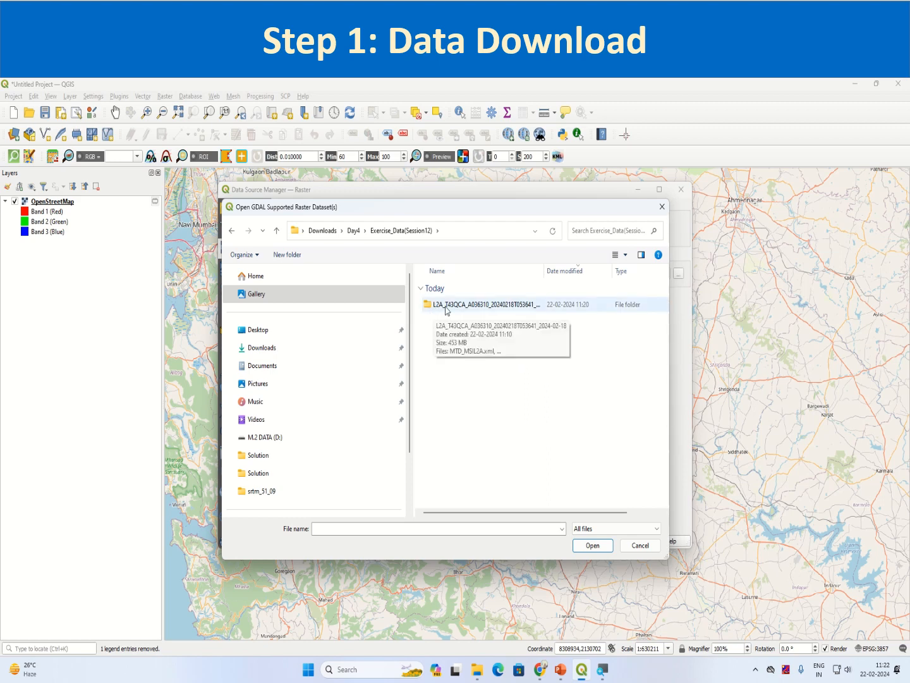
double_click(492, 305)
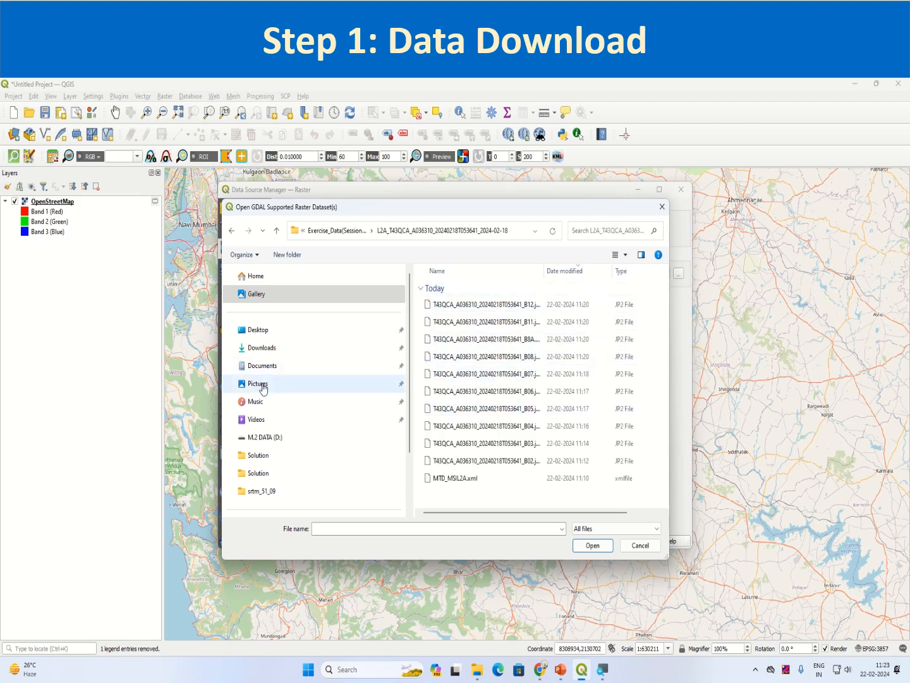
drag(222, 389, 71, 389)
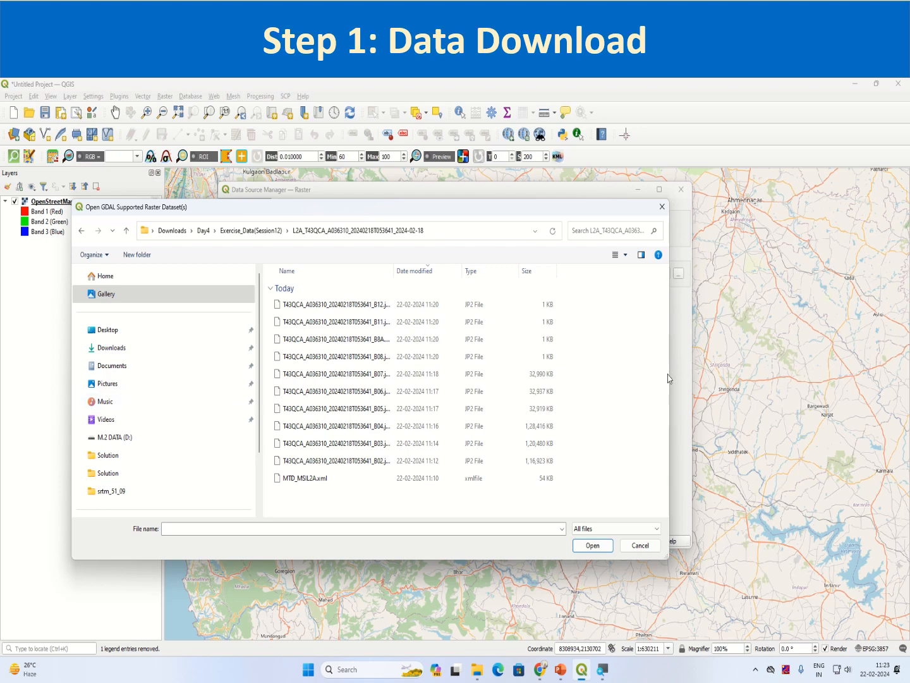
drag(669, 379, 852, 379)
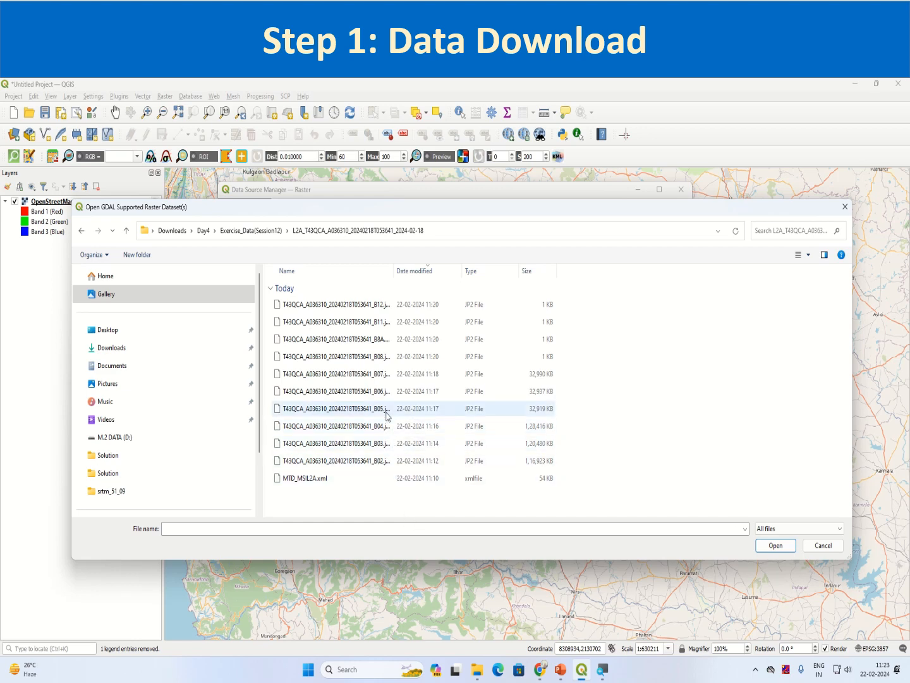
Try selecting individual band files B07, B11, B8A and B08
click(389, 378)
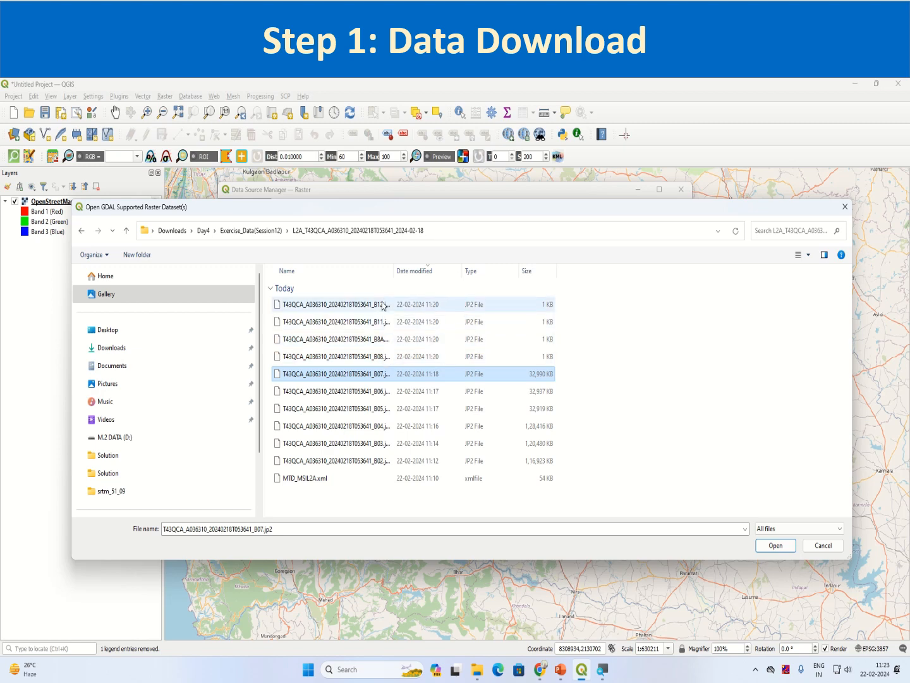
click(553, 327)
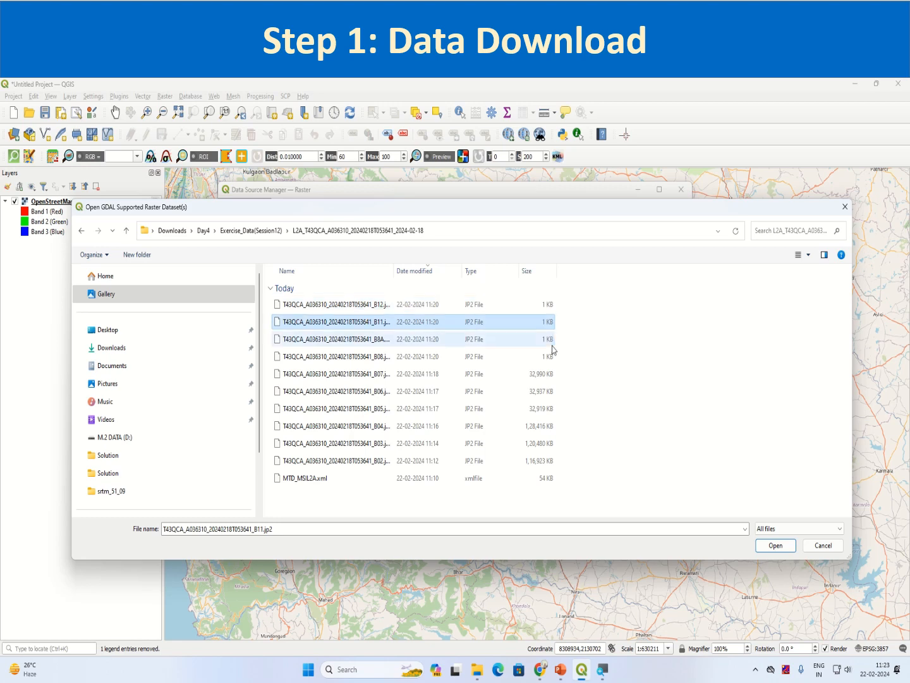
click(553, 342)
click(549, 358)
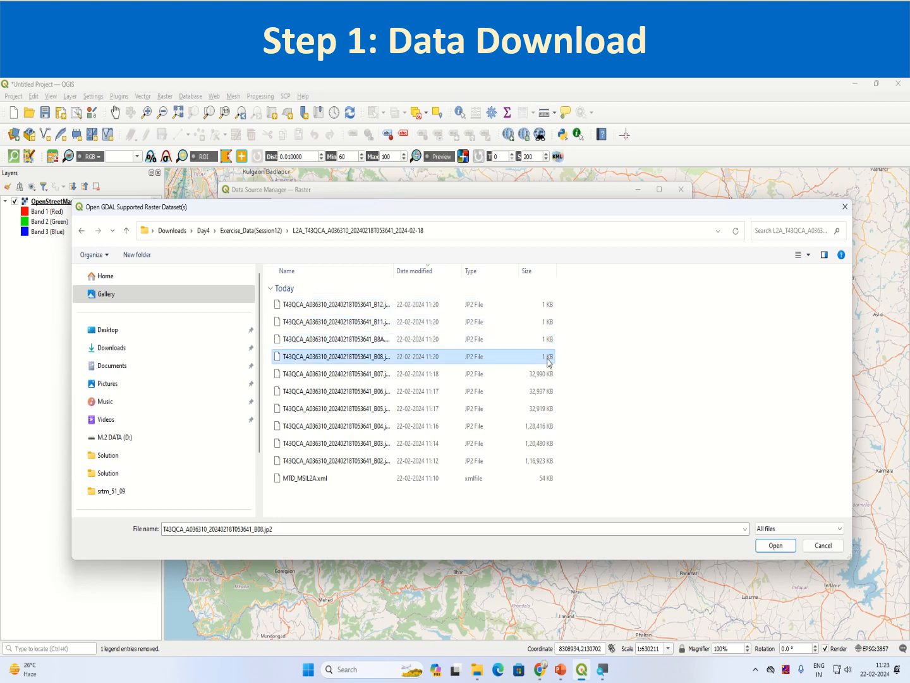
click(554, 309)
click(554, 340)
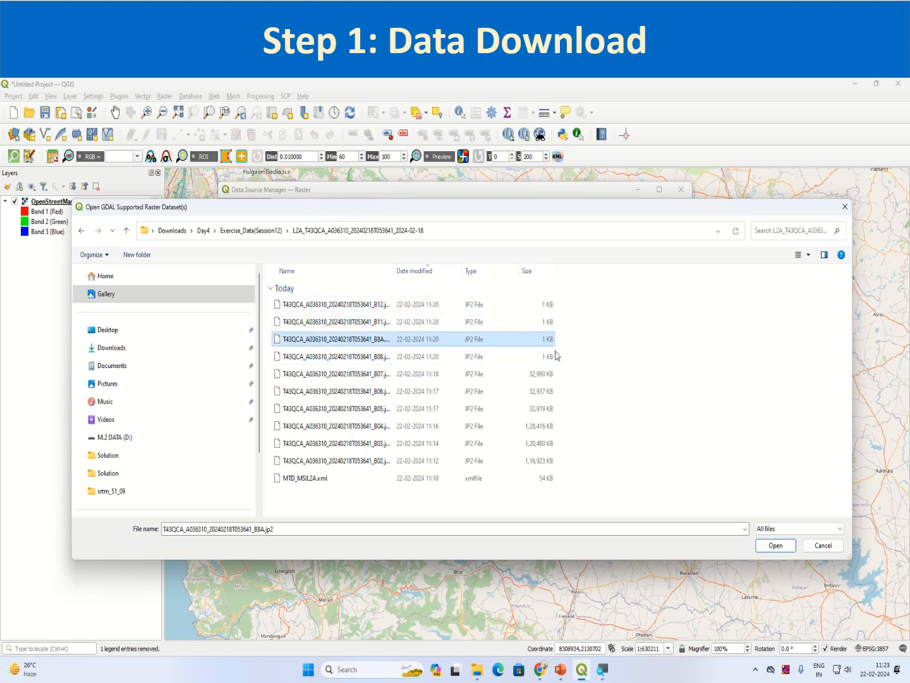
click(549, 323)
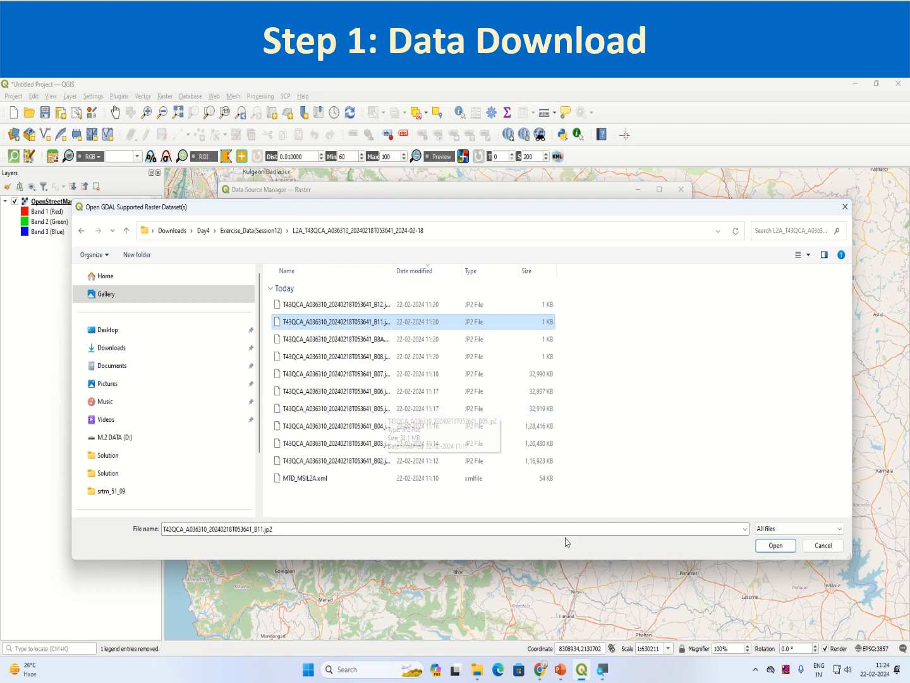
Multi-select band files B12 through B02 and add them as raster layers
click(343, 309)
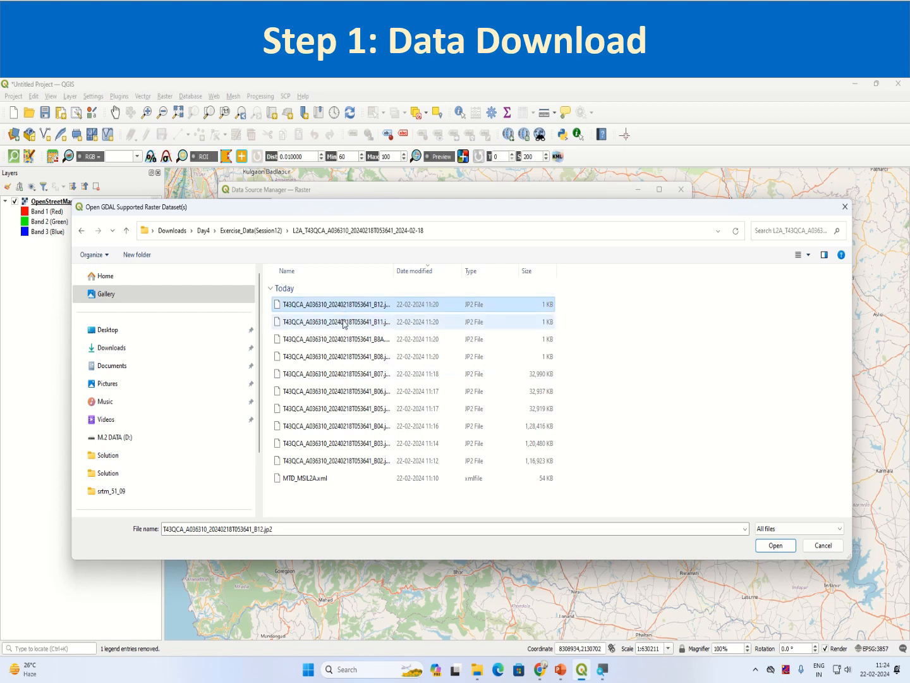
ctrl+click(345, 324)
ctrl+click(345, 340)
ctrl+click(351, 358)
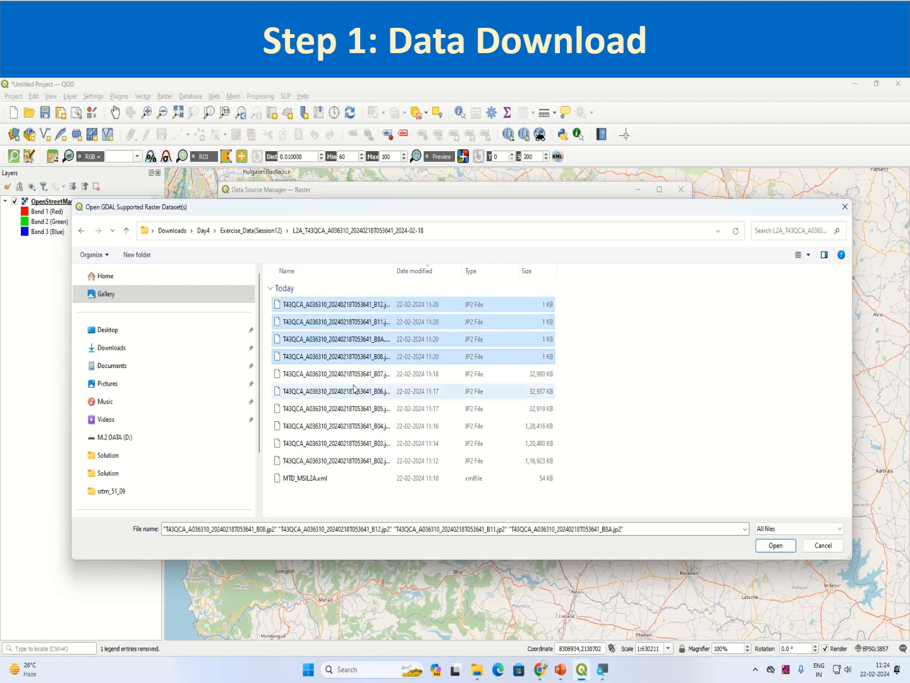
ctrl+click(352, 374)
ctrl+click(352, 392)
ctrl+click(352, 409)
ctrl+click(352, 426)
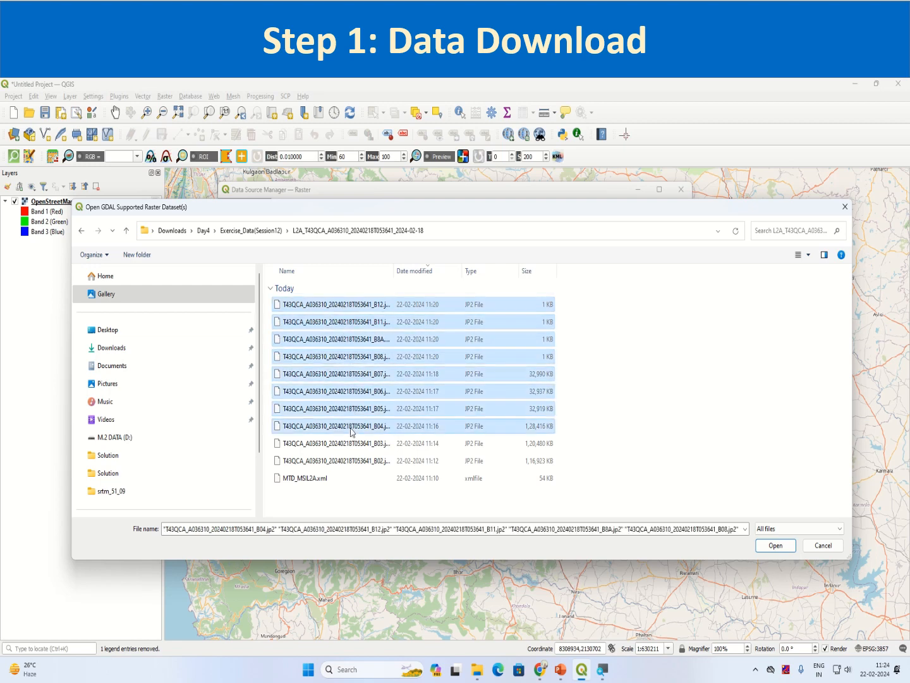
ctrl+click(352, 443)
ctrl+click(349, 461)
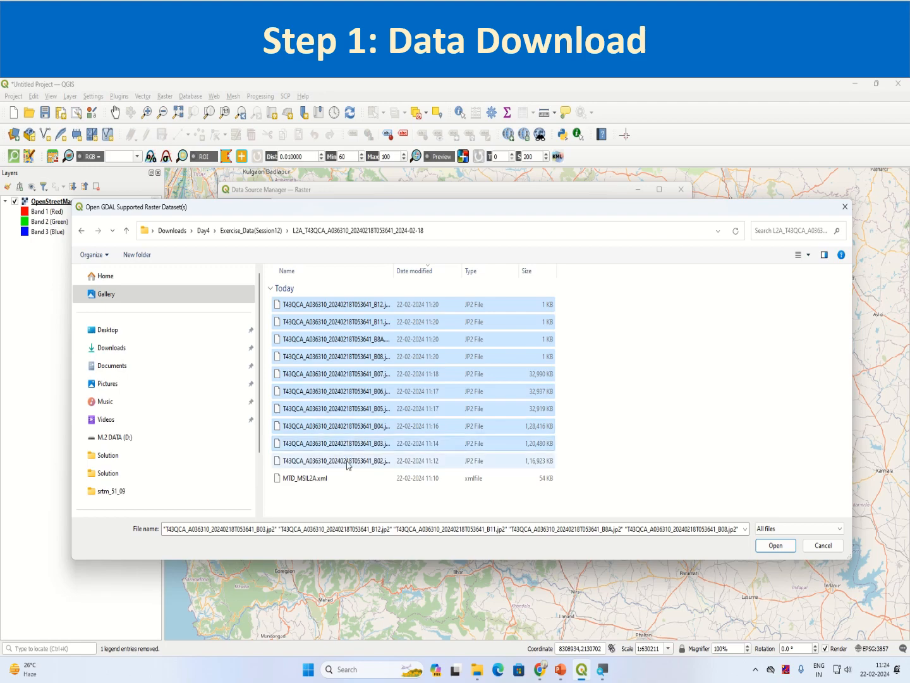
click(776, 545)
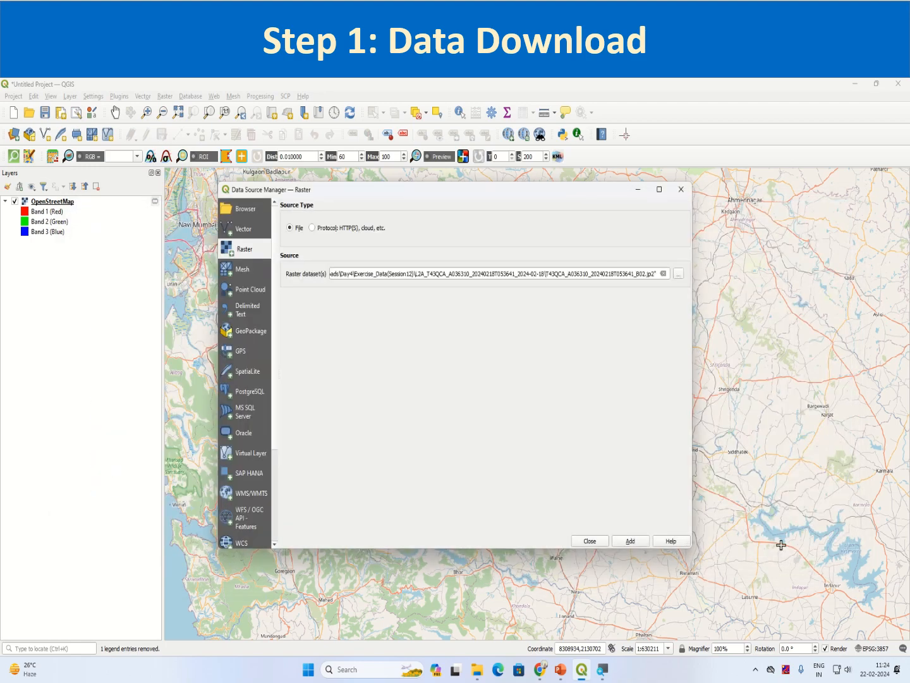
click(628, 542)
click(601, 544)
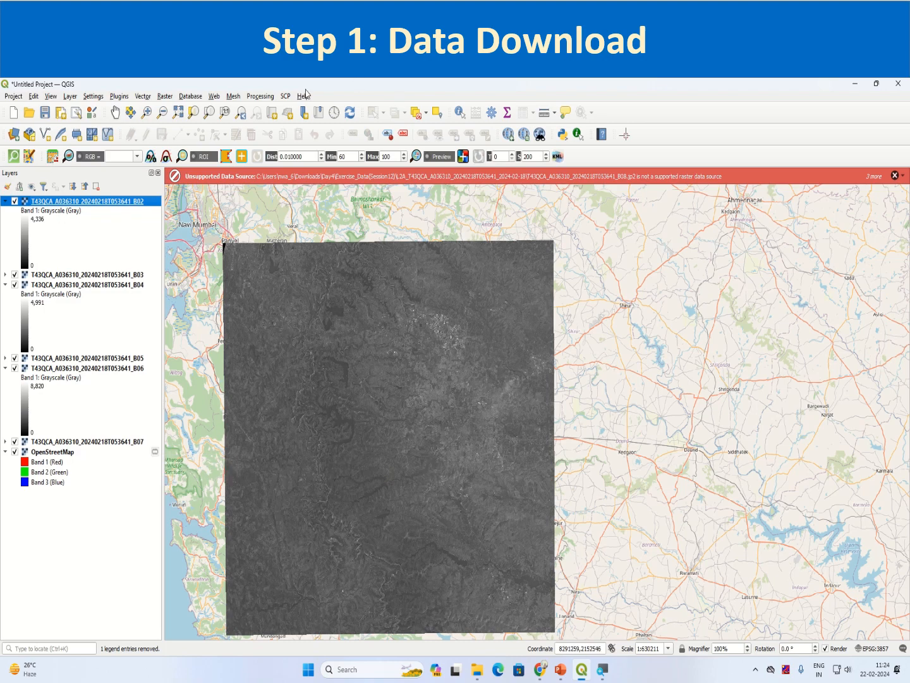
From SCP Download products, select the 2024-02-18 L2A T43QCA scene and display its preview
click(285, 97)
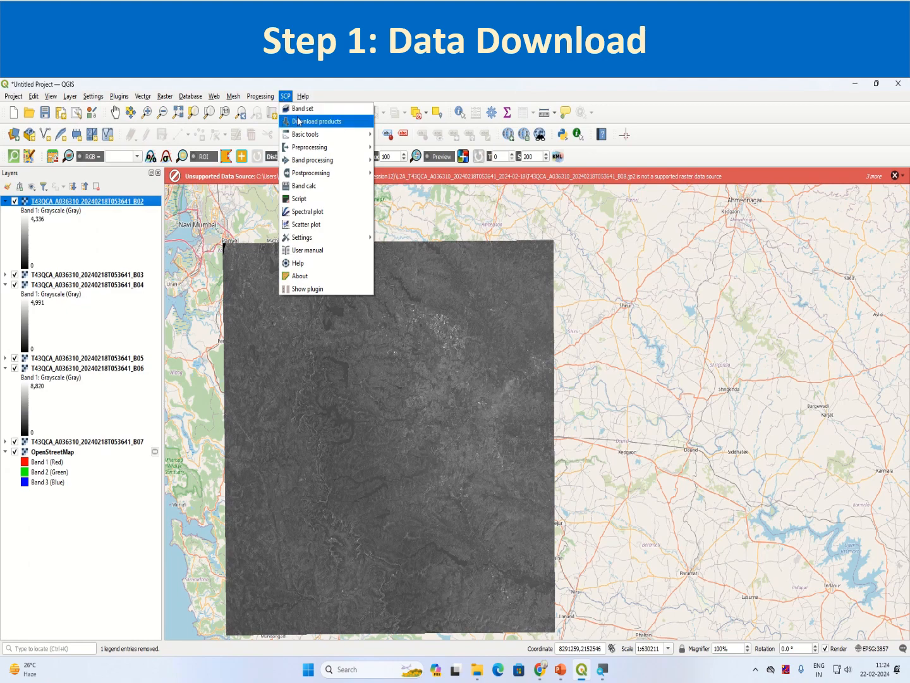
click(302, 122)
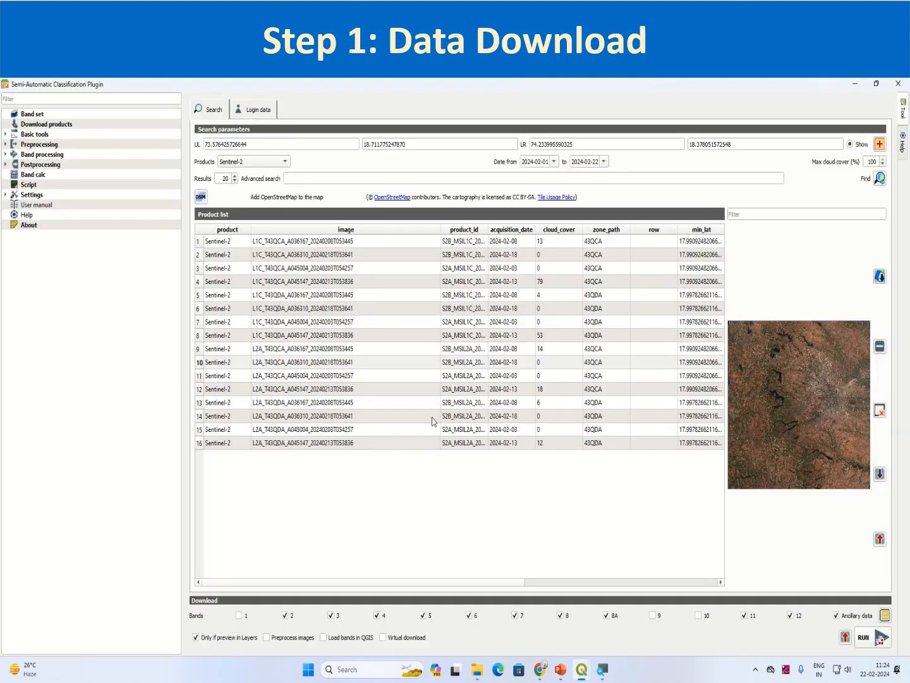
click(200, 362)
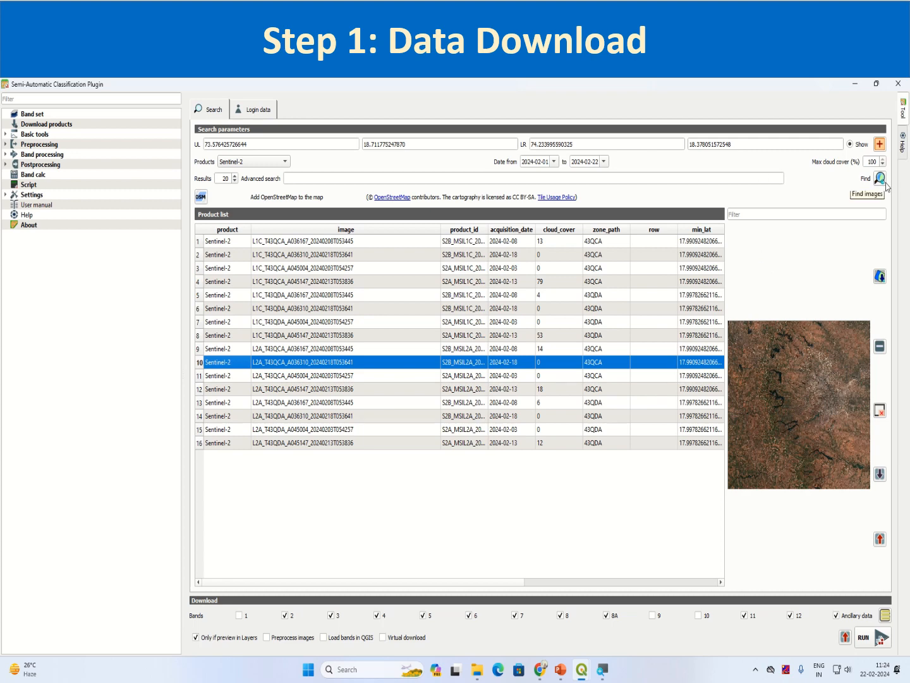
click(879, 276)
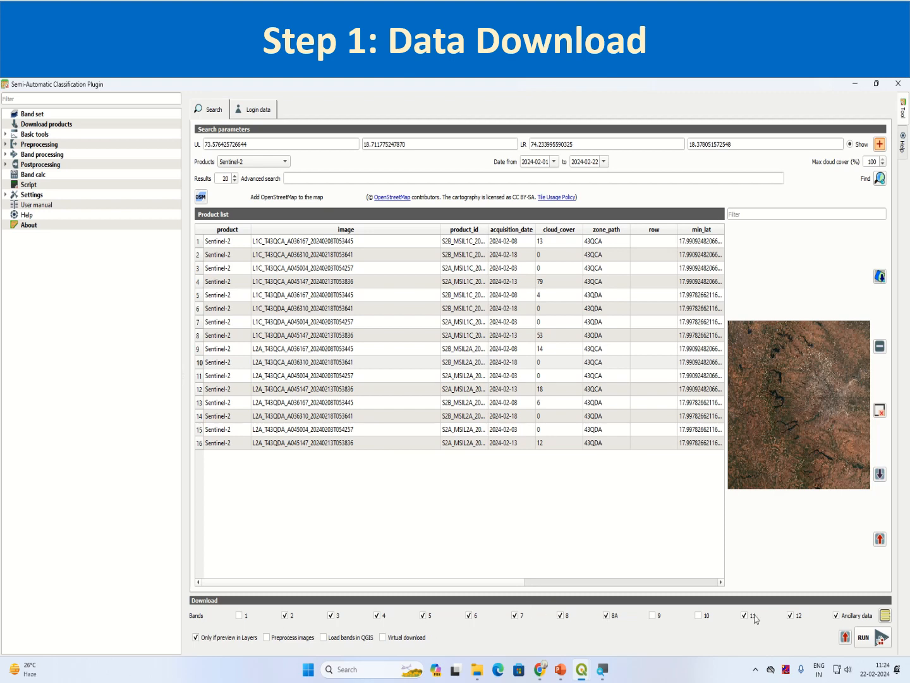
Uncheck bands 2, 3, 4 and 5 in the Download bands row
click(286, 617)
click(330, 616)
click(378, 616)
click(422, 615)
Resize the plugin window, then bring the main QGIS map window with the scene preview forward
mouse_move(582, 670)
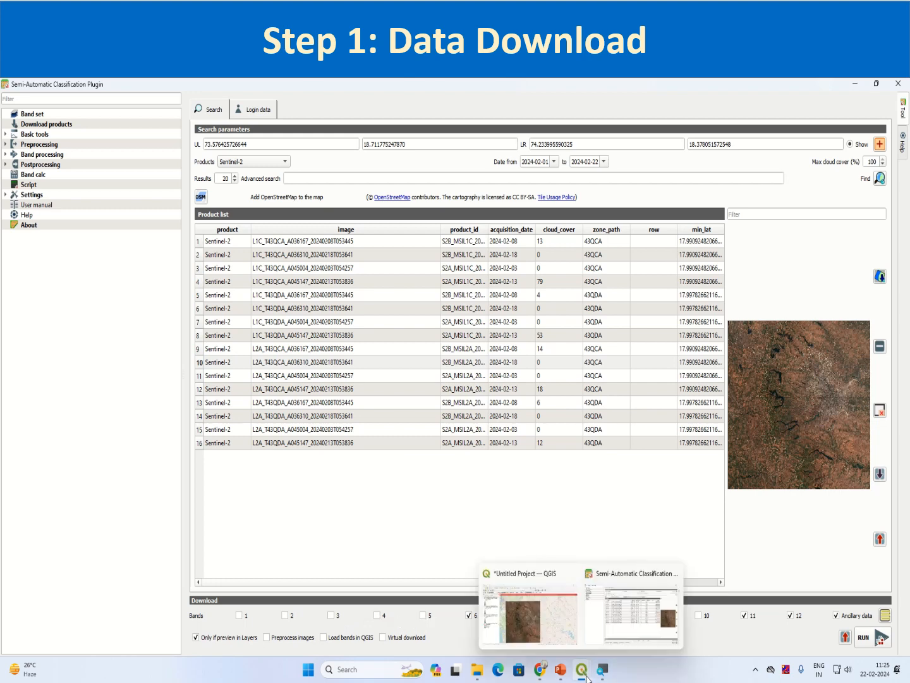
click(574, 627)
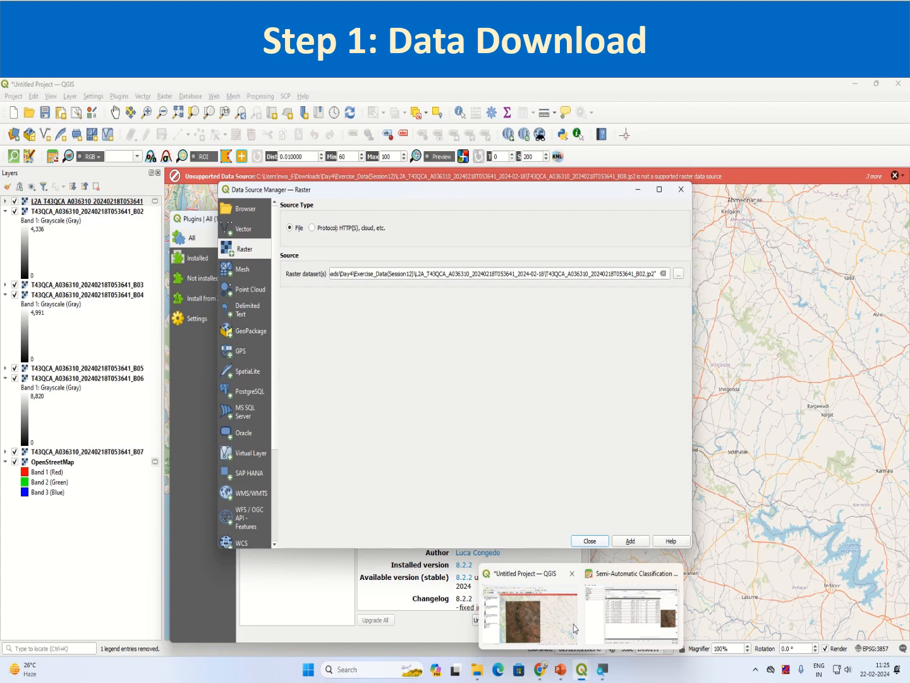
click(619, 613)
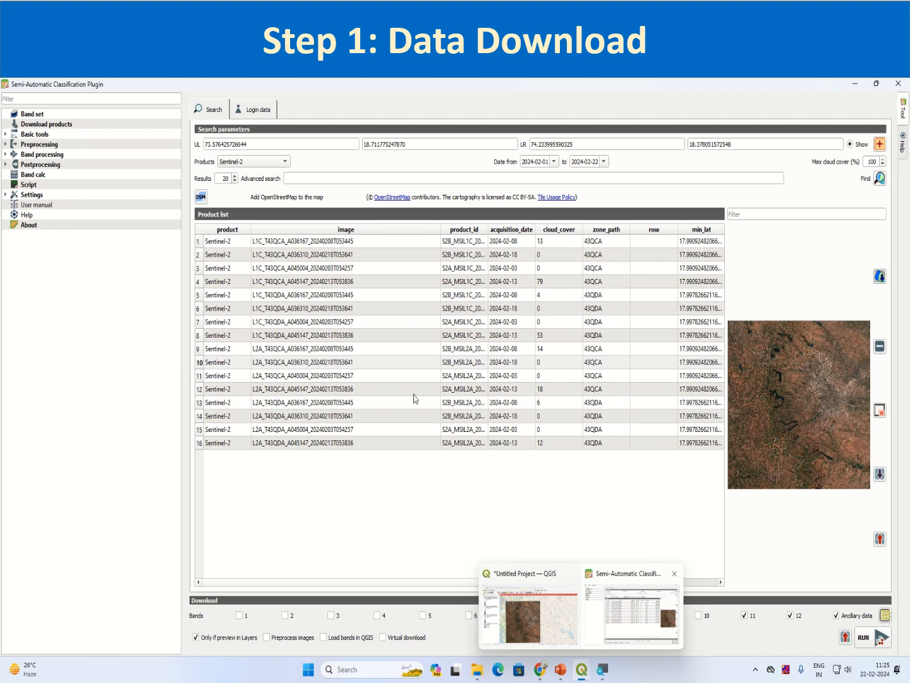
click(877, 83)
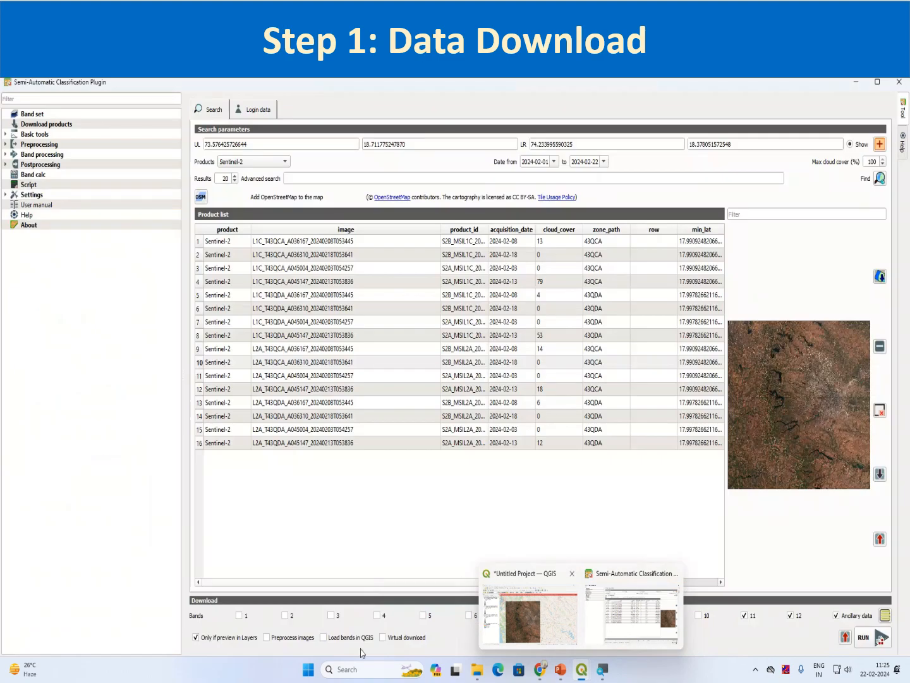
click(877, 85)
click(877, 82)
click(524, 616)
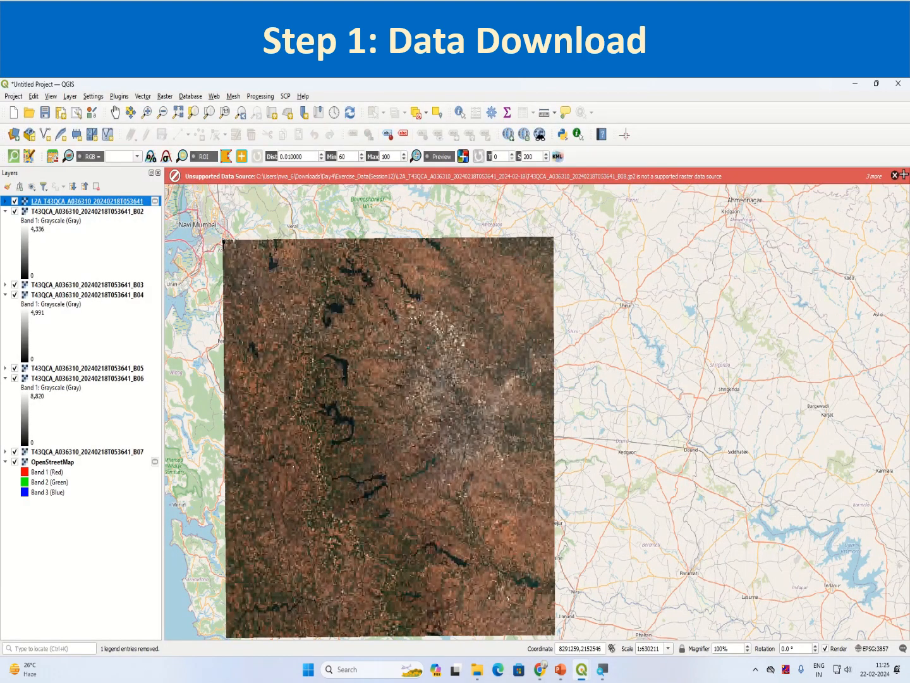
Dismiss the unsupported data source error and also uncheck band 7 in the plugin
click(895, 175)
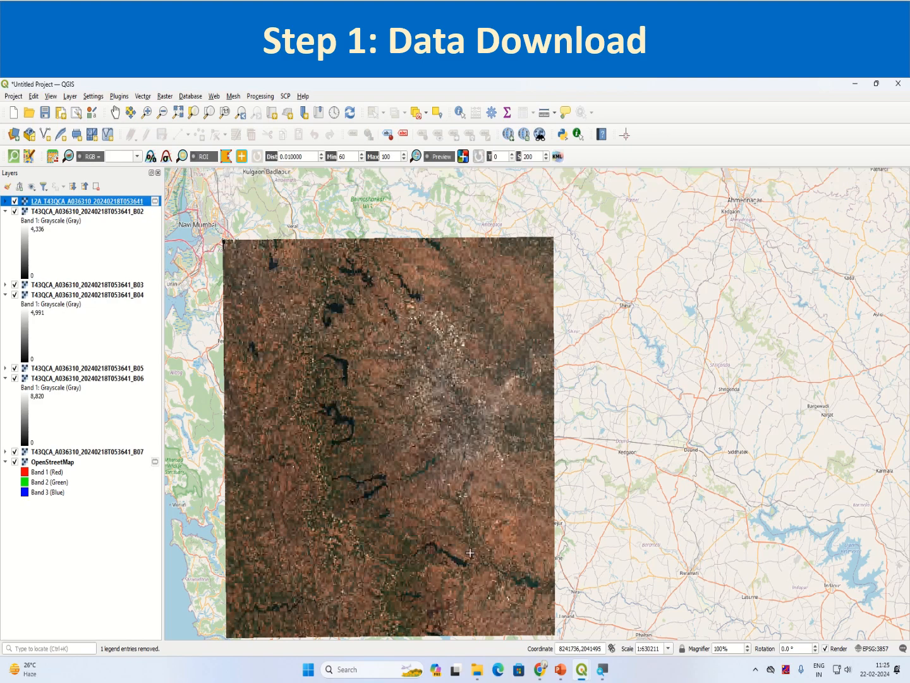
mouse_move(582, 669)
click(608, 626)
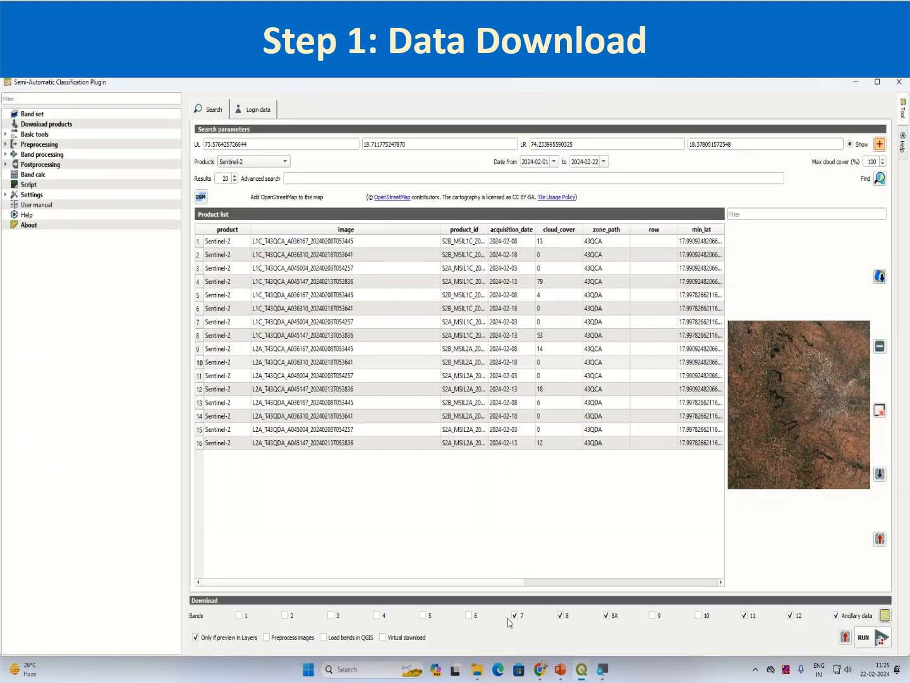
click(515, 616)
Minimize the plugin window to check the map, then restore it
click(856, 84)
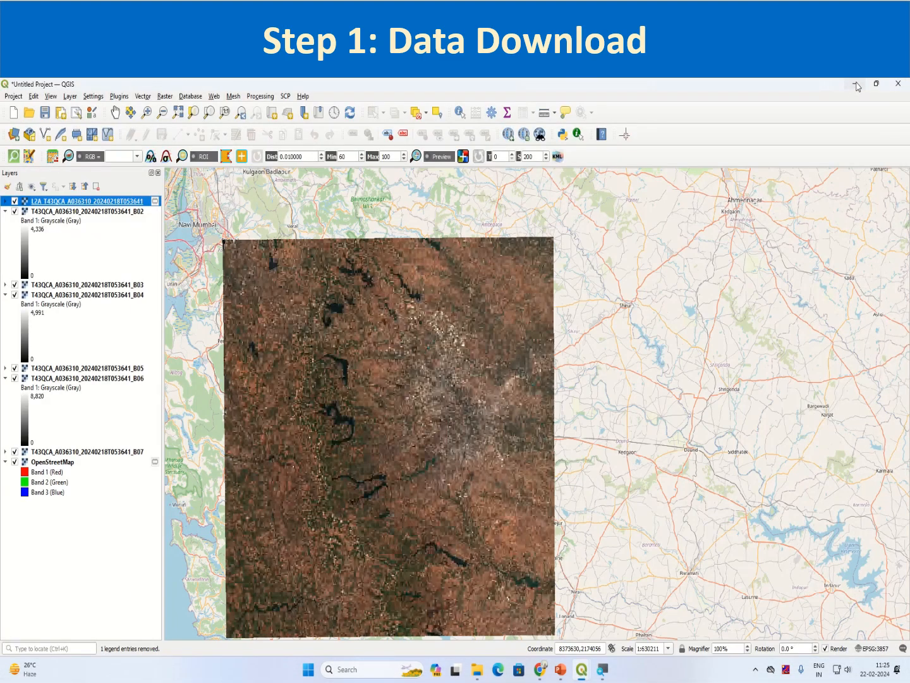
mouse_move(602, 669)
click(632, 636)
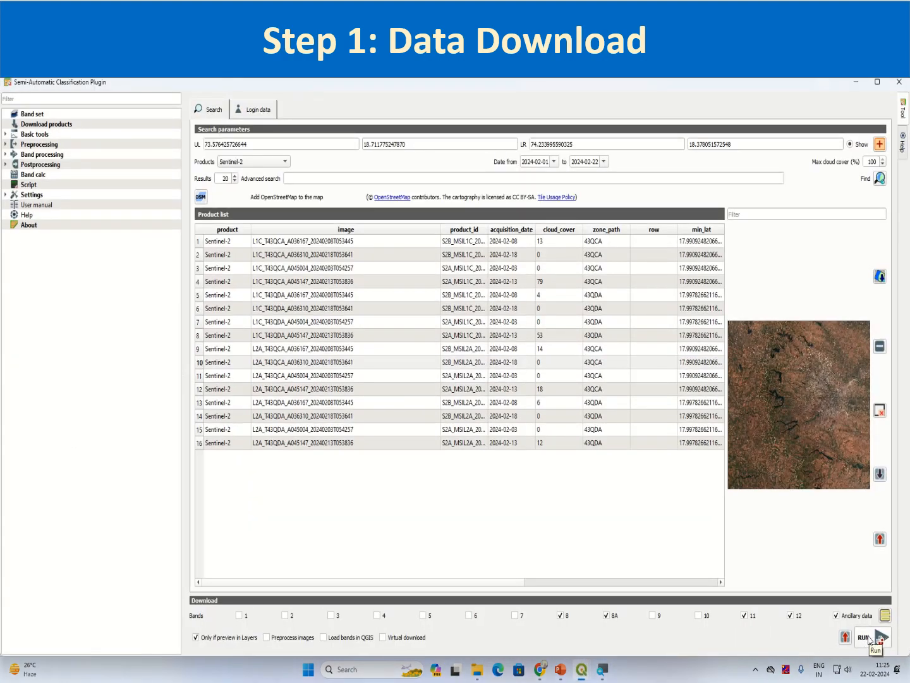
Run the download, saving the selected bands into Day4's Exercise_Data(Session12) folder
click(871, 638)
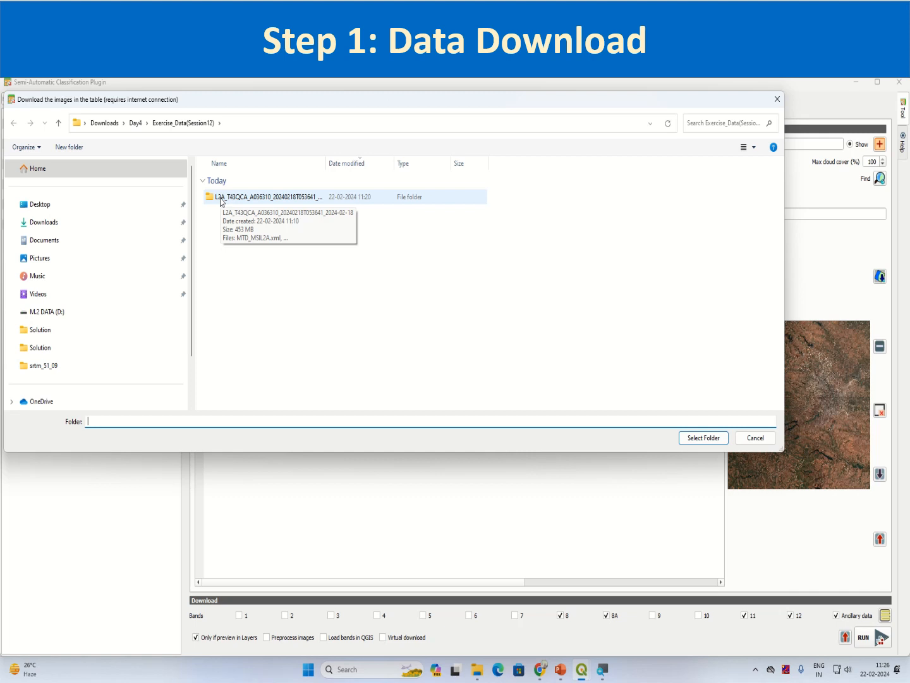
click(221, 201)
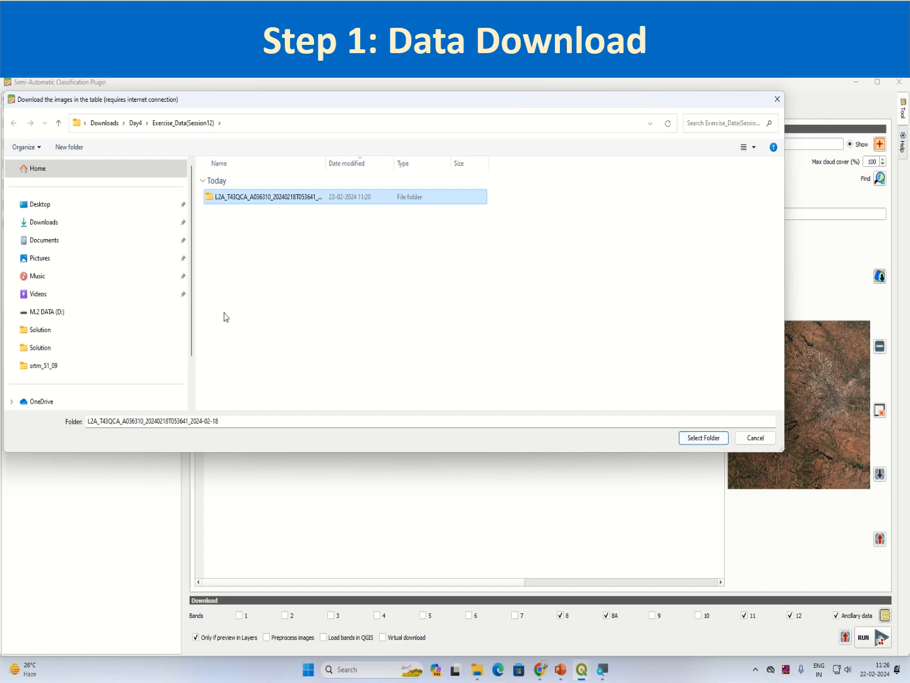
click(135, 123)
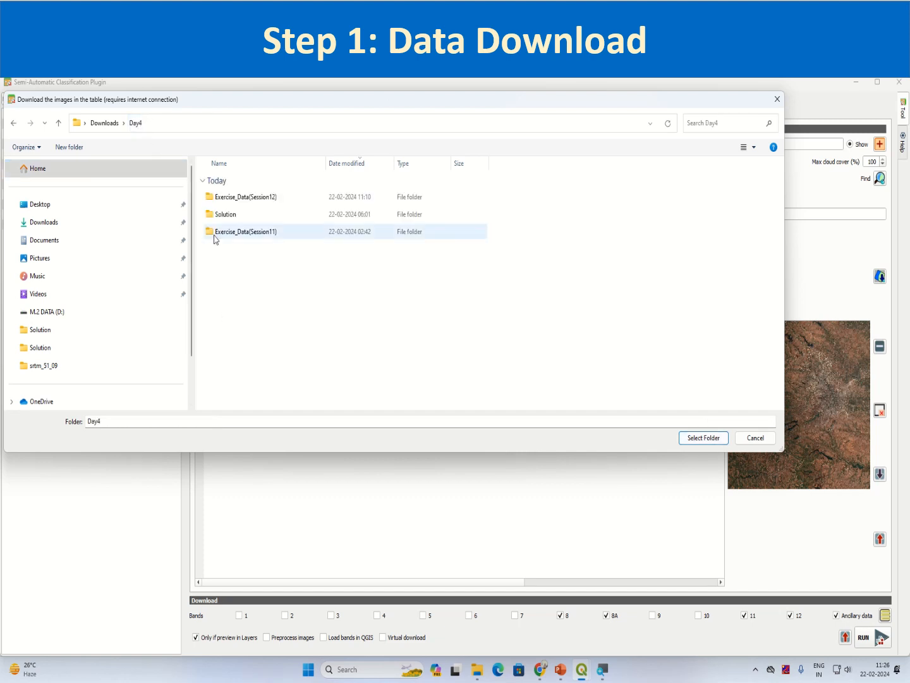
click(250, 235)
click(242, 199)
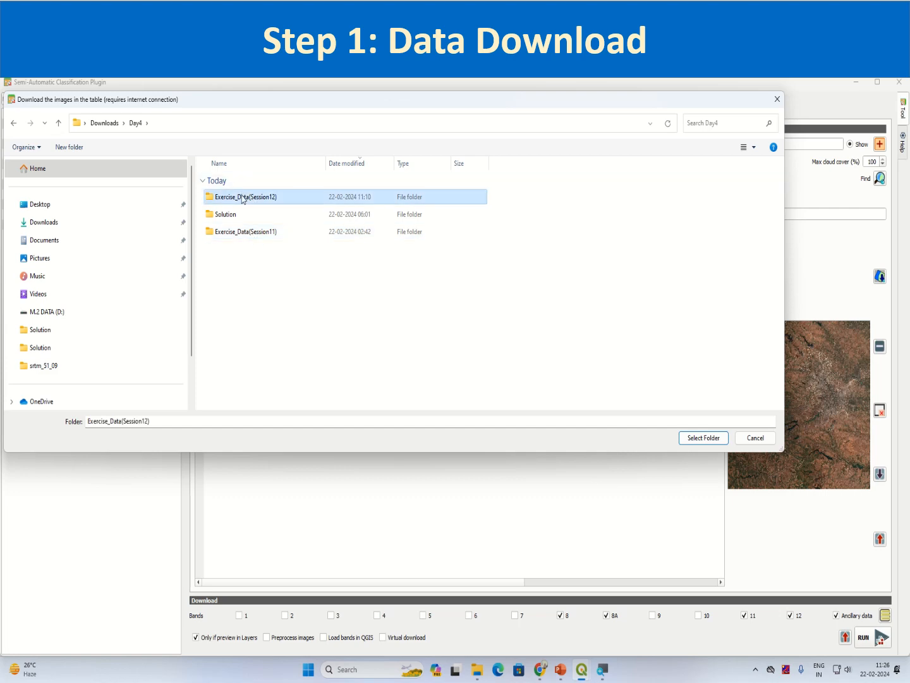
click(703, 437)
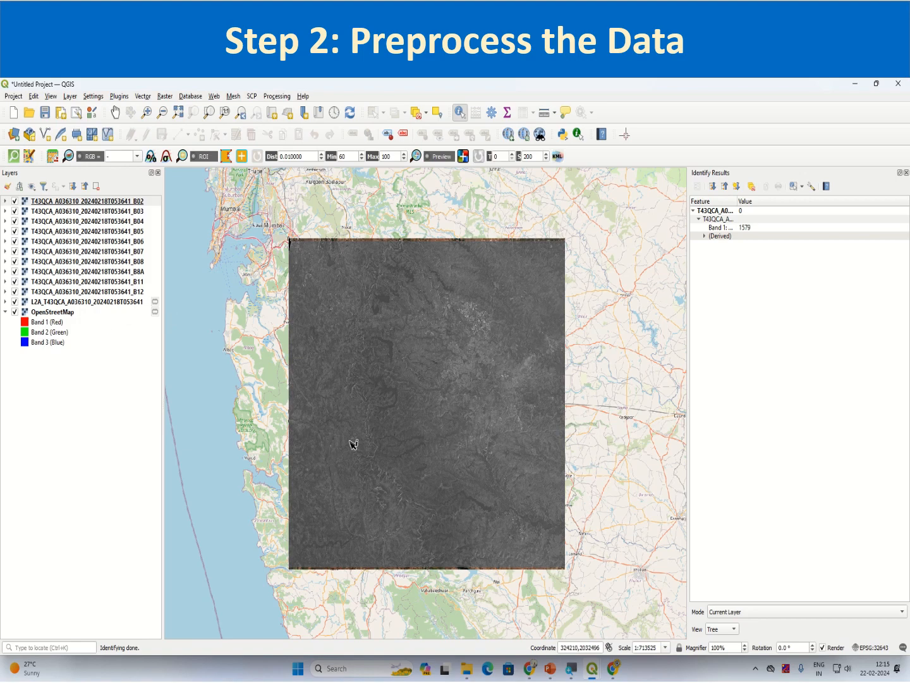
Open B02 layer Properties on the Information page to see its 10980 × 10980 UInt16 details
click(133, 204)
right_click(133, 204)
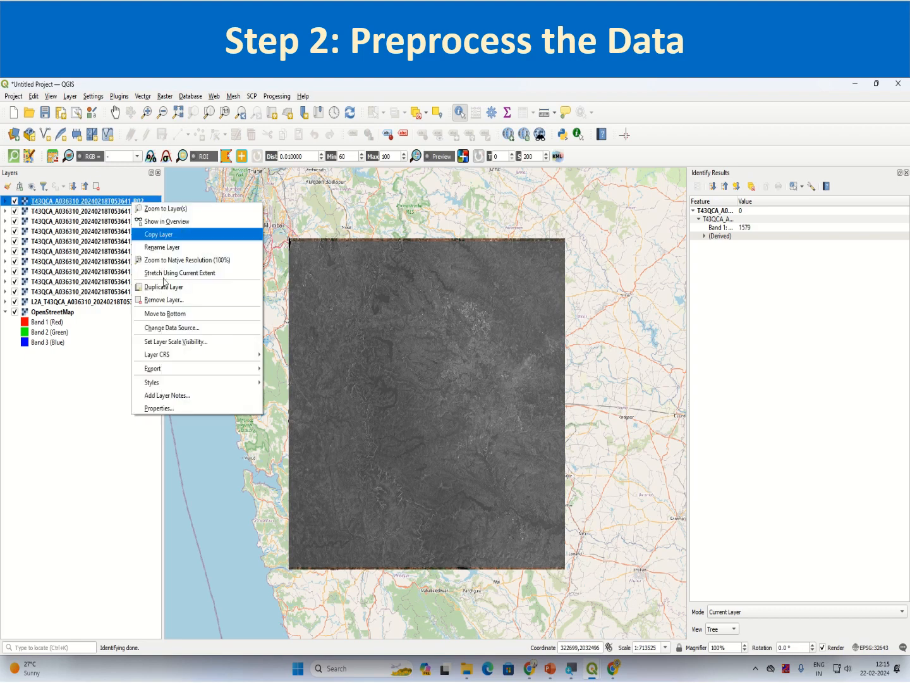
click(177, 409)
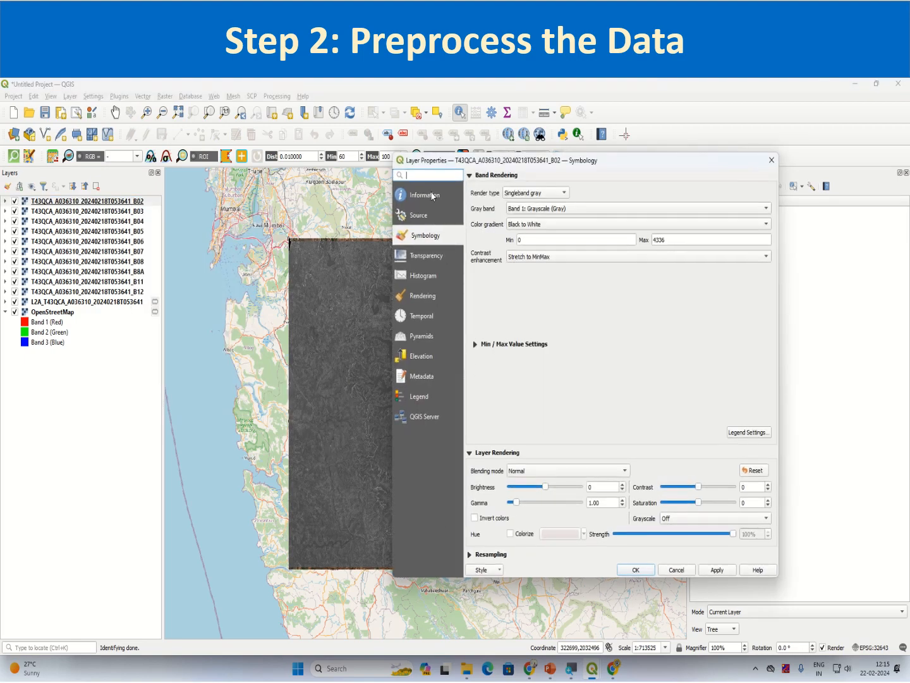
click(432, 197)
scroll(589, 500, down, 2)
scroll(574, 471, down, 12)
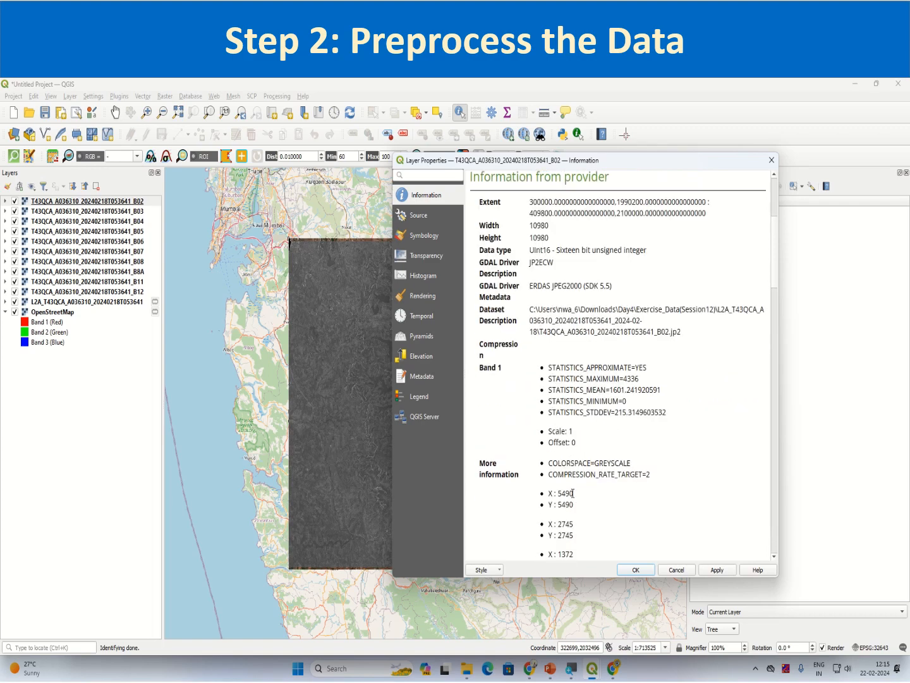